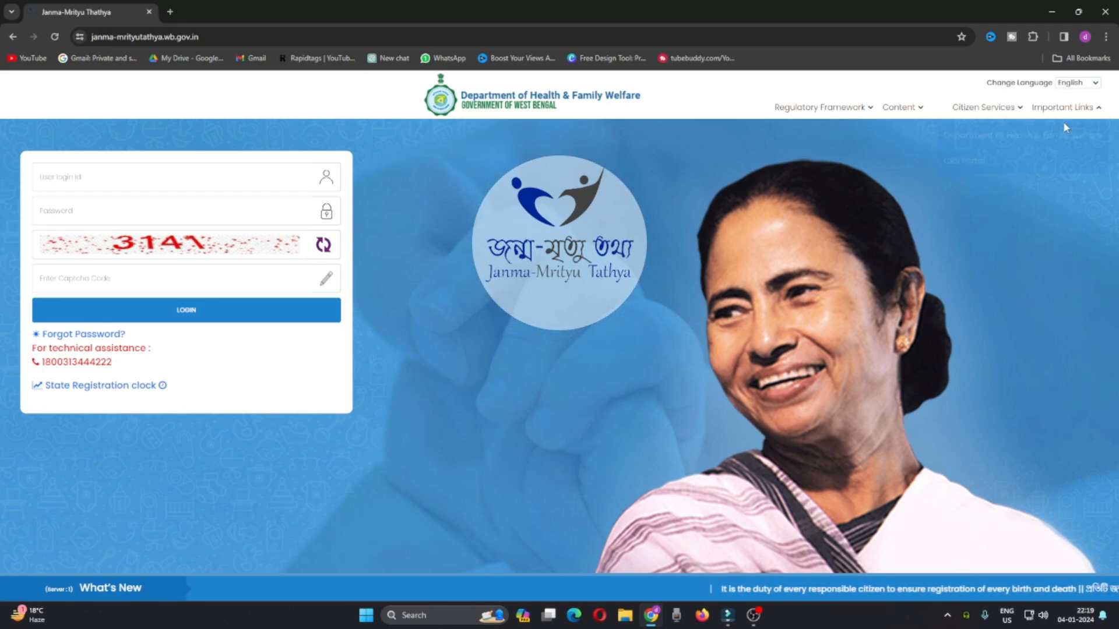
Start a new birth registration from Citizen Services > Birth with Apply For New Registration.
click(993, 114)
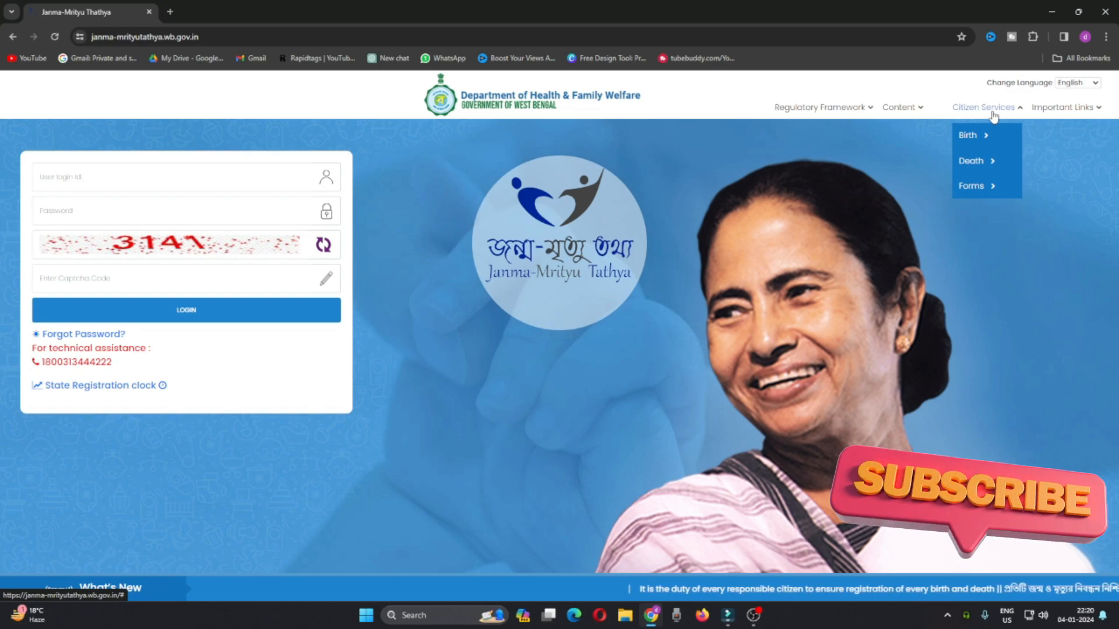
click(989, 136)
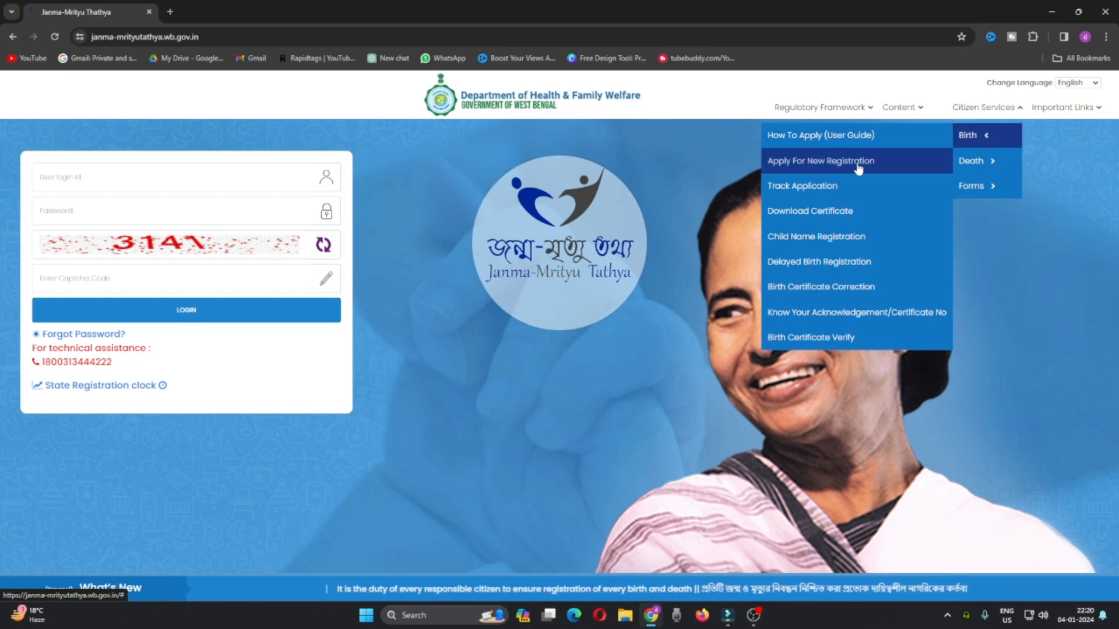
click(838, 161)
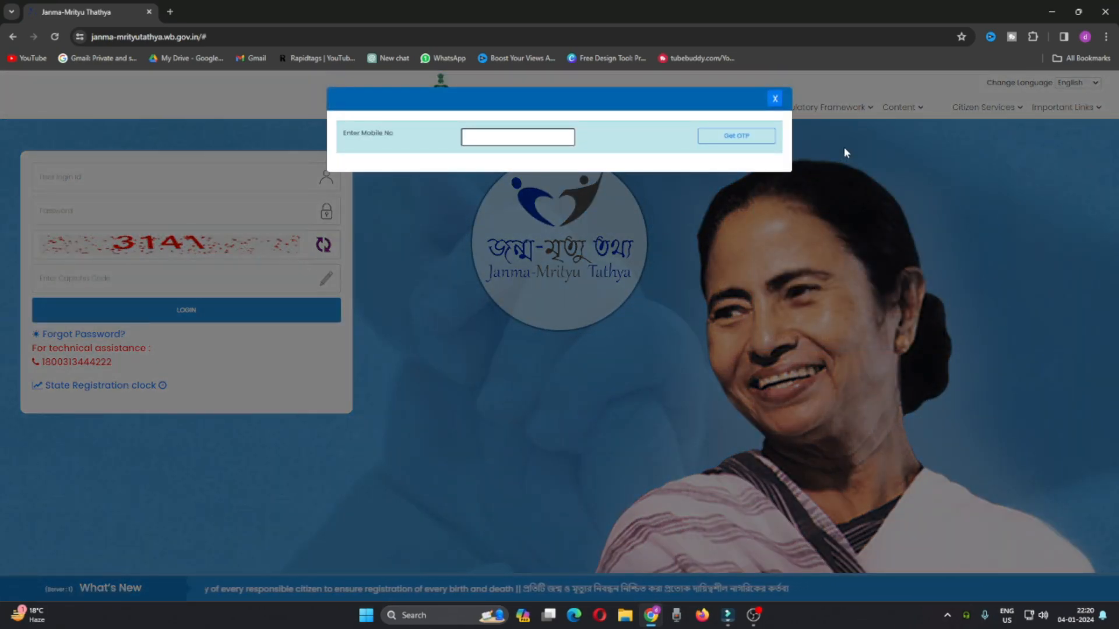
Enter the applicant's mobile number, request an OTP, and submit the received one-time code.
click(485, 139)
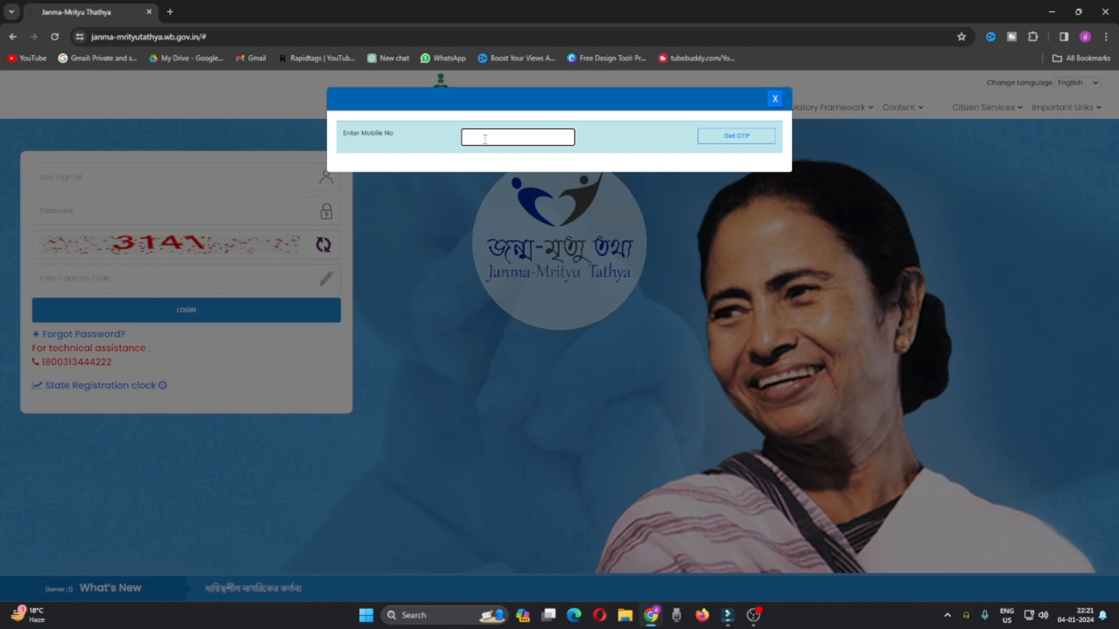
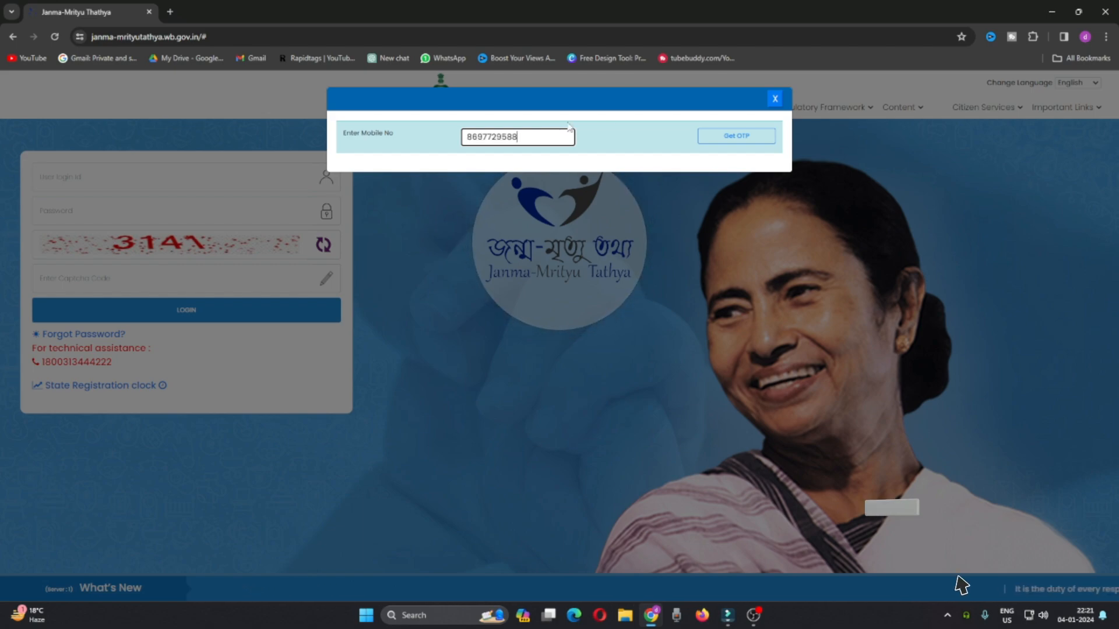
click(737, 136)
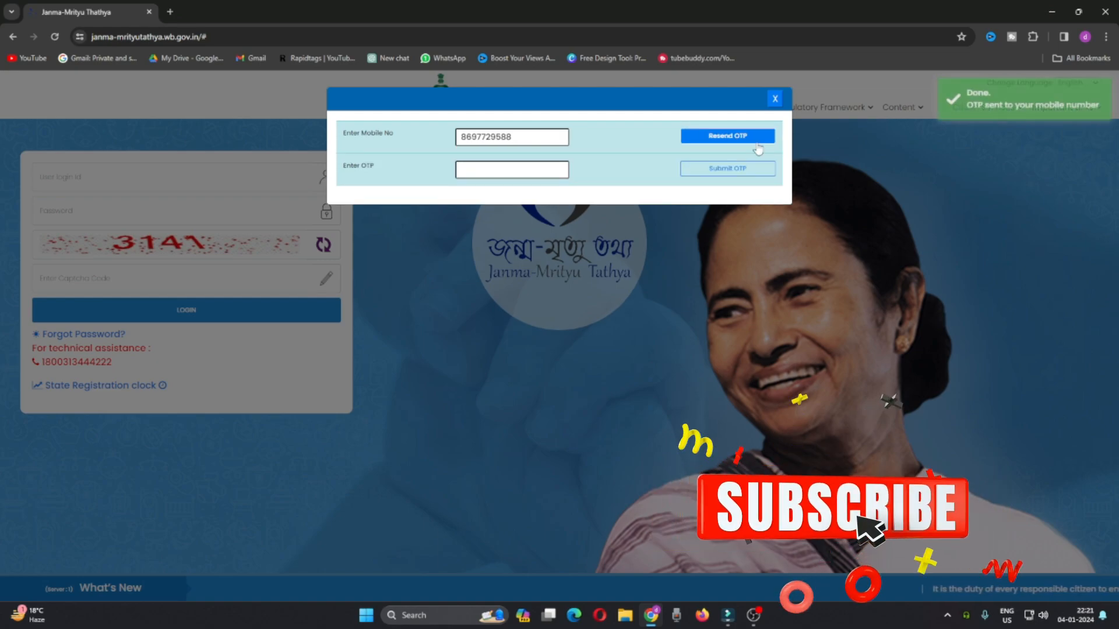
click(508, 170)
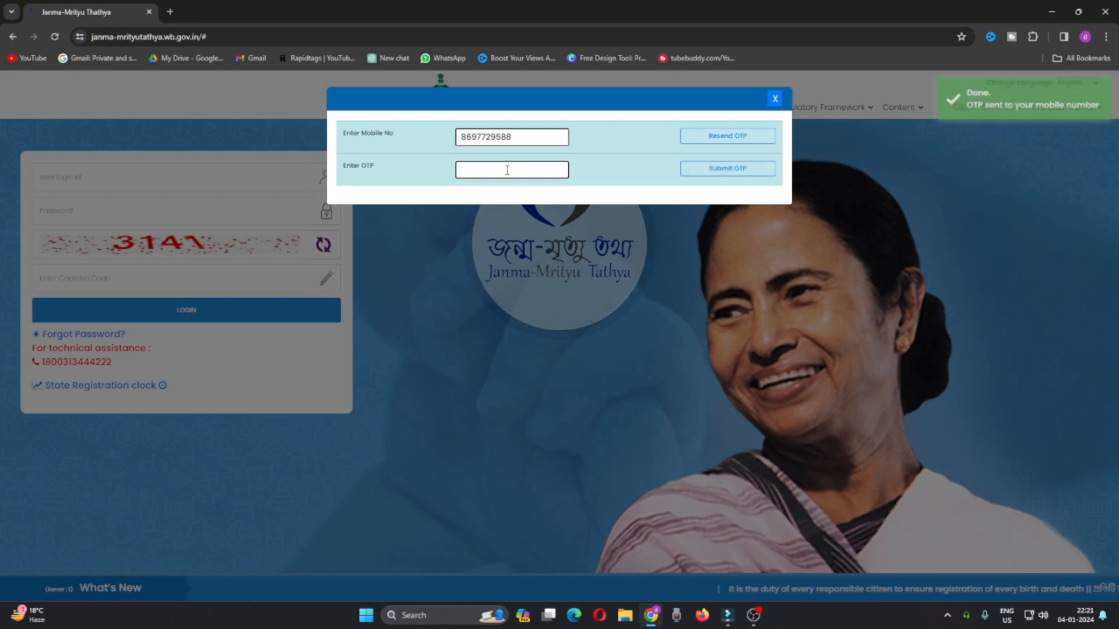
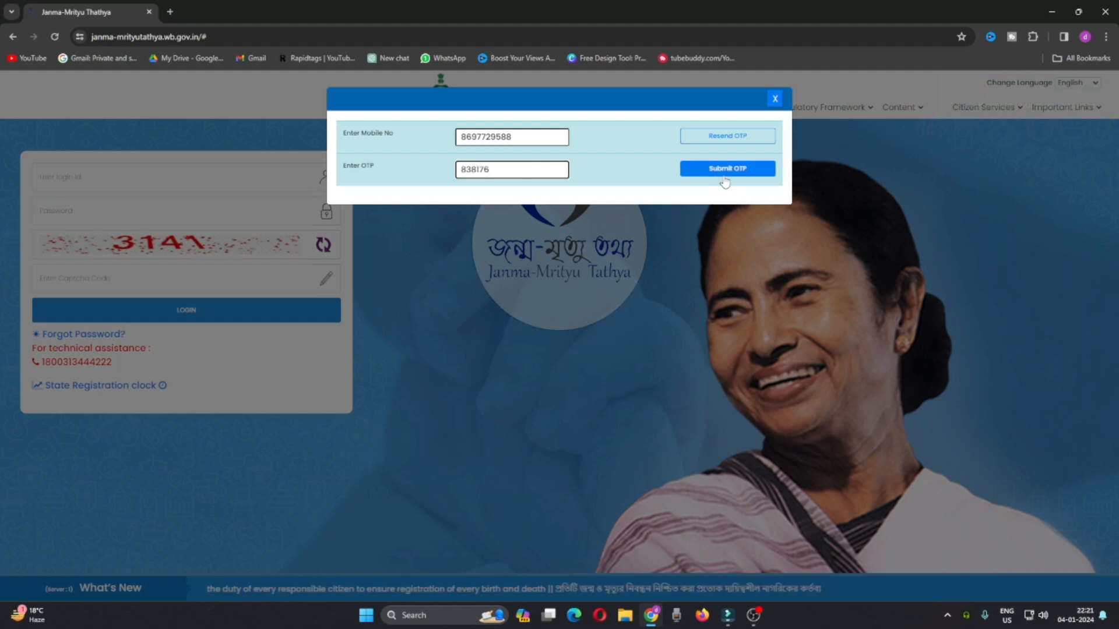
click(712, 175)
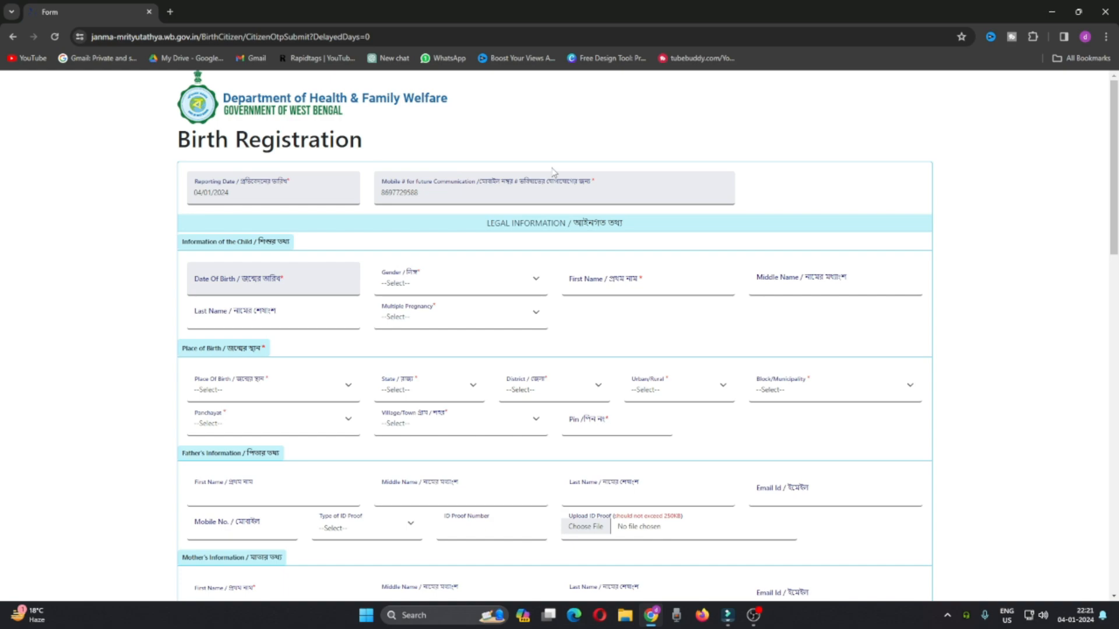
Set the child's date of birth to 01/11/2023 and gender to Male.
scroll(384, 244, down, 1)
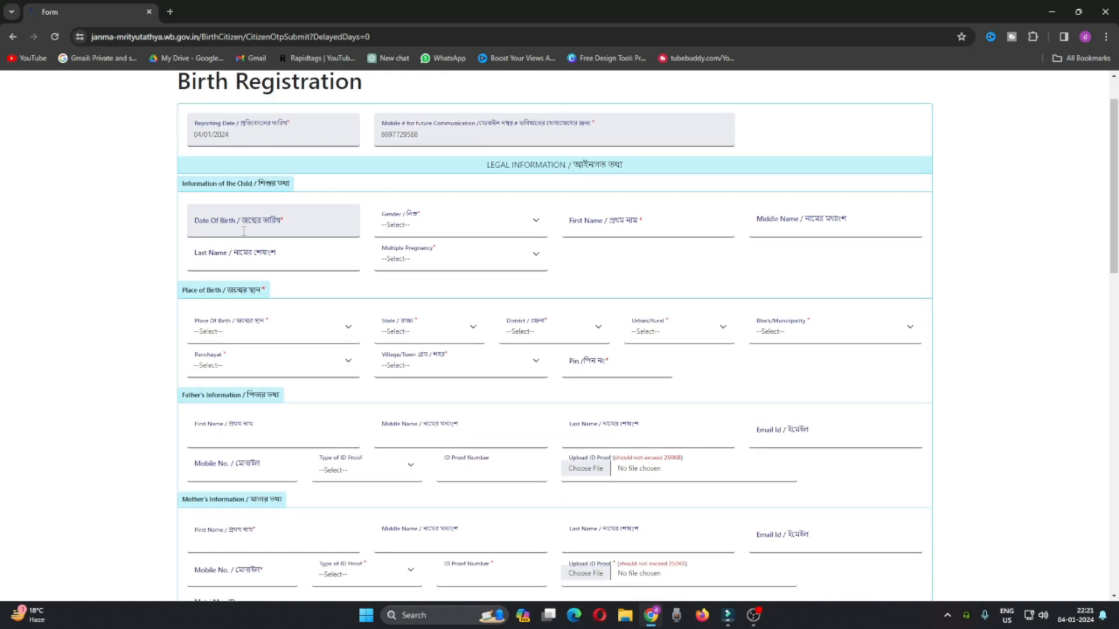
click(237, 230)
click(261, 288)
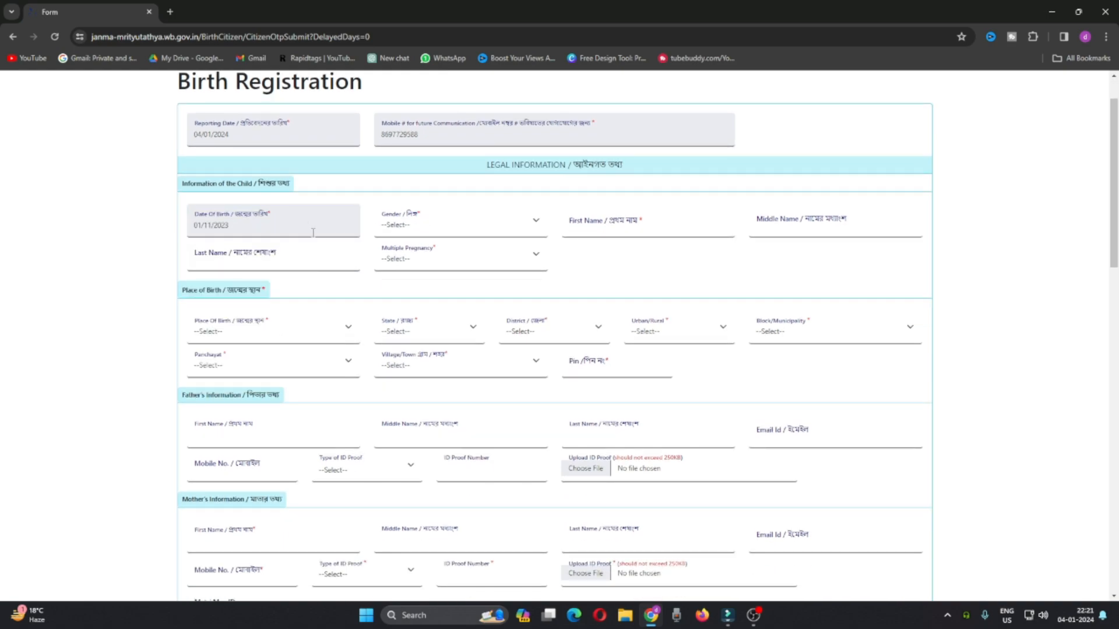
click(438, 228)
click(404, 254)
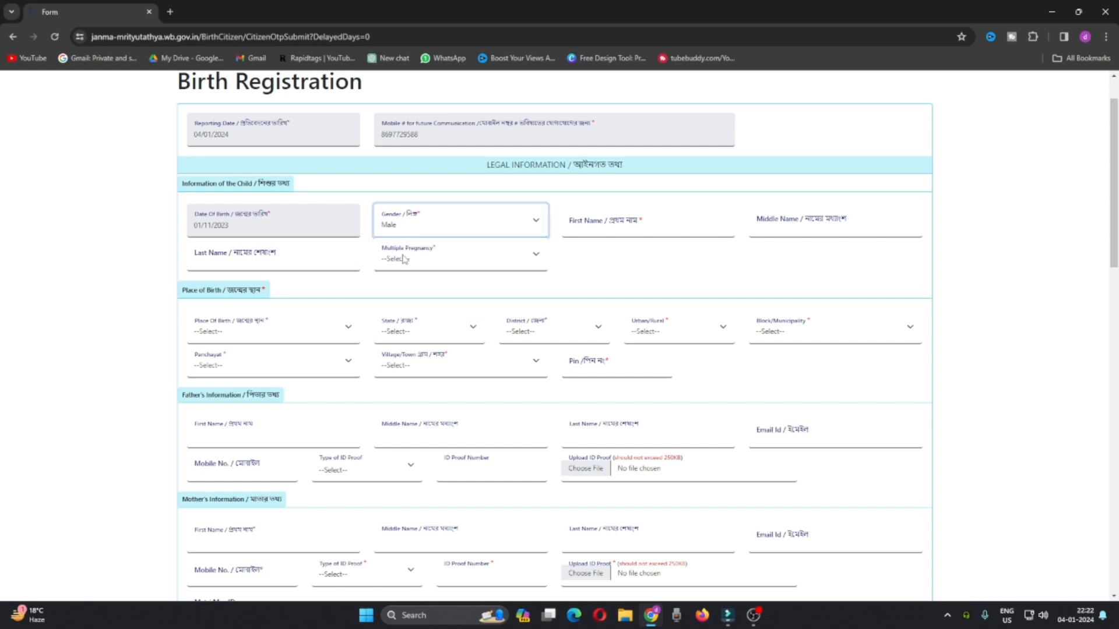
Enter the child's first, middle and last names and mark Multiple Pregnancy as Single.
click(570, 223)
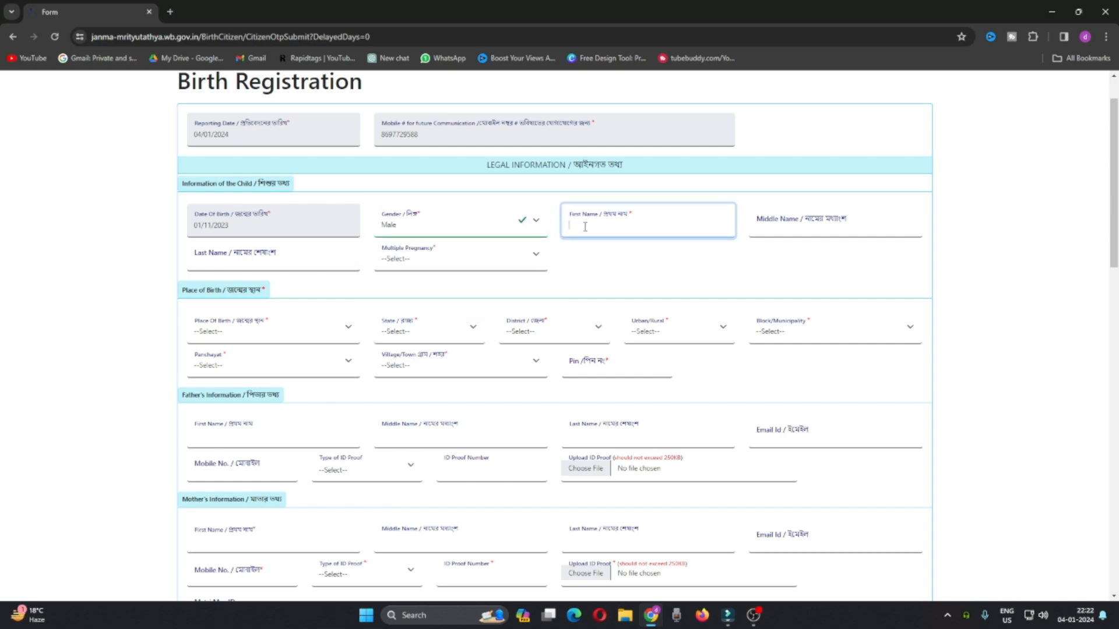
text(XDD)
key(Tab)
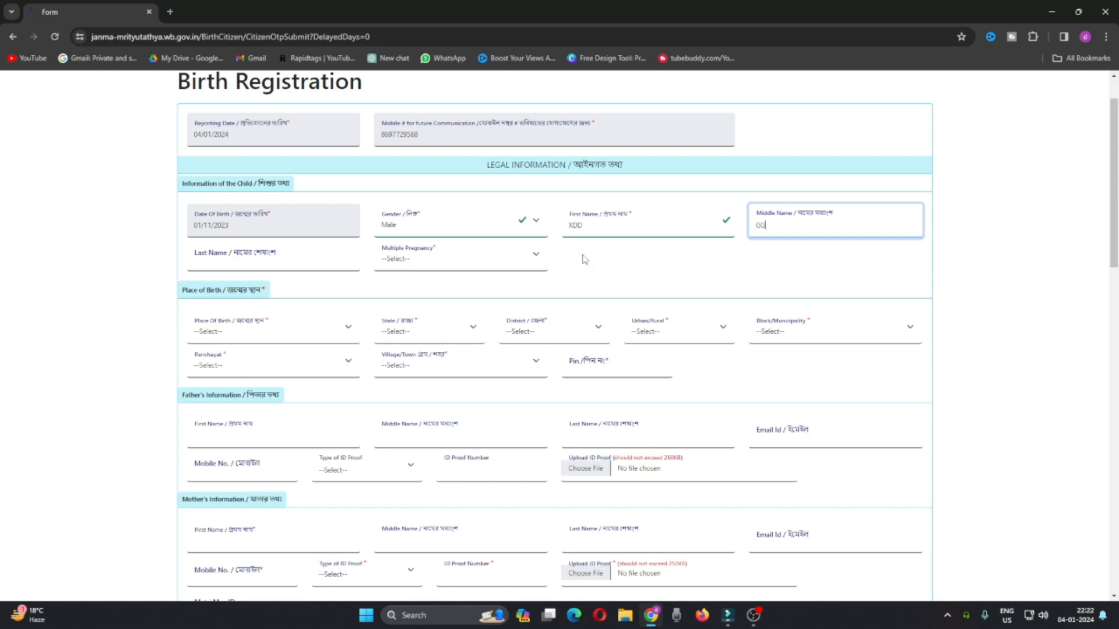
click(327, 260)
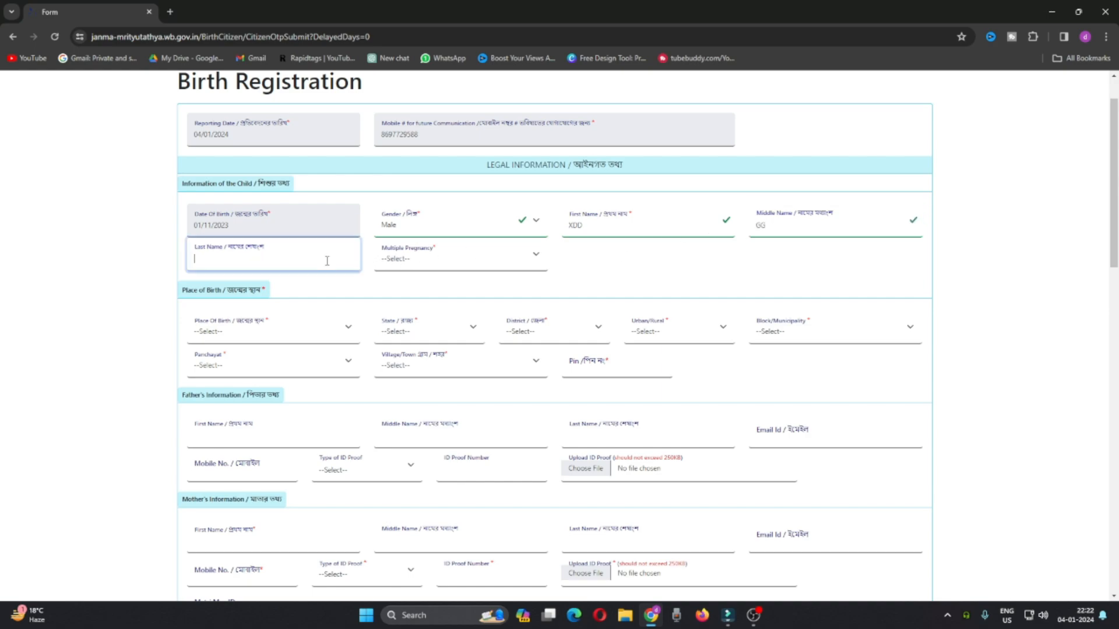
click(417, 264)
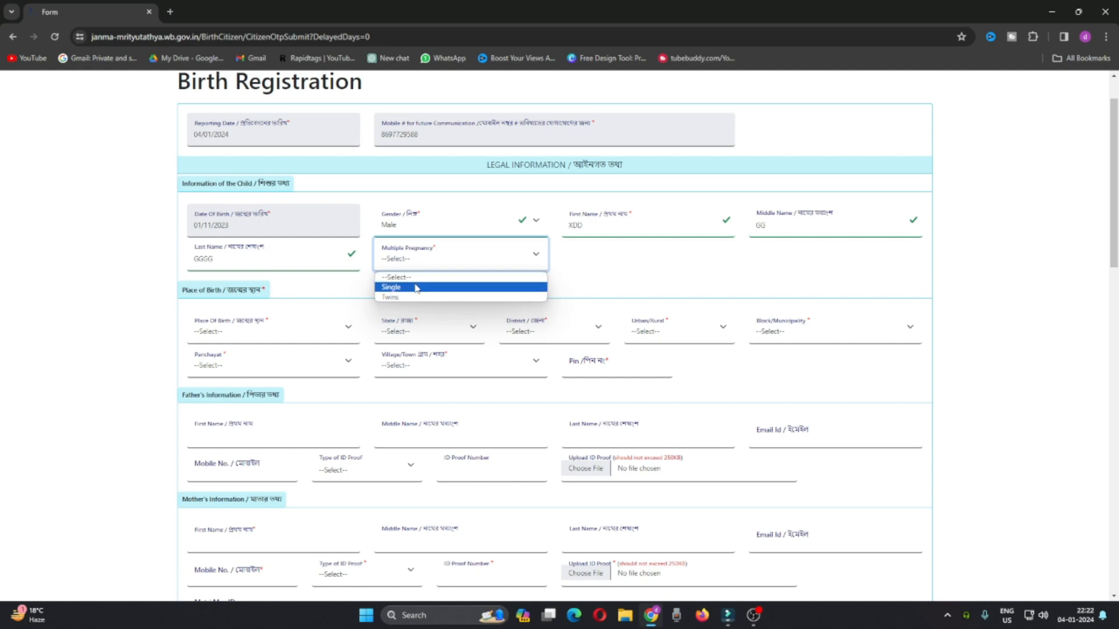
click(417, 288)
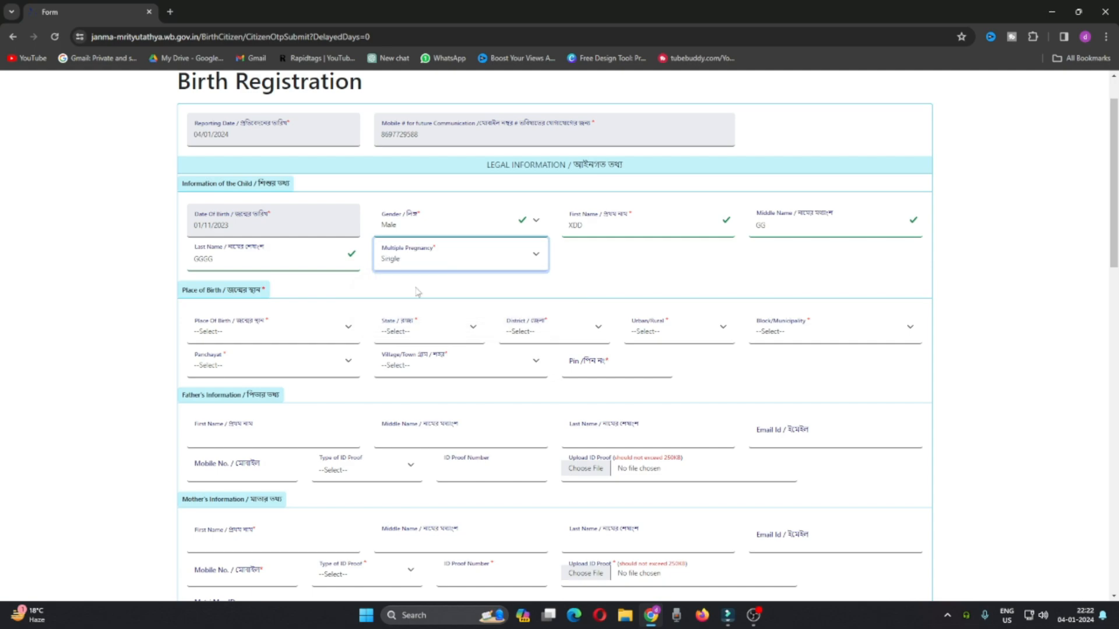
scroll(591, 292, down, 1)
click(239, 279)
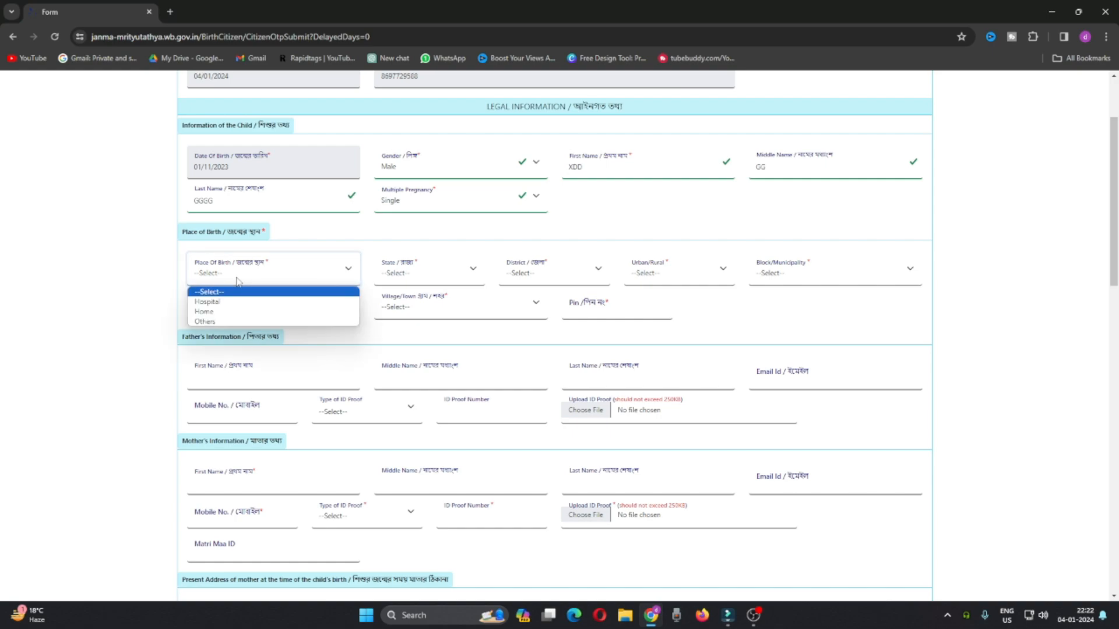
Set place of birth to Hospital in West Bengal, North 24 Parganas district, Block area.
click(215, 302)
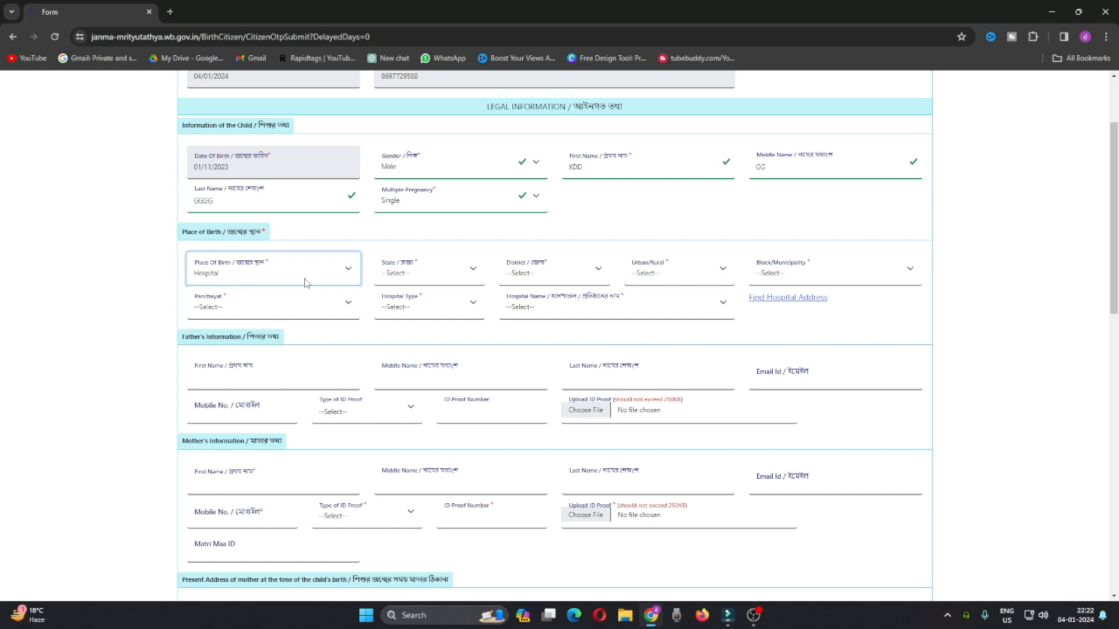
click(402, 280)
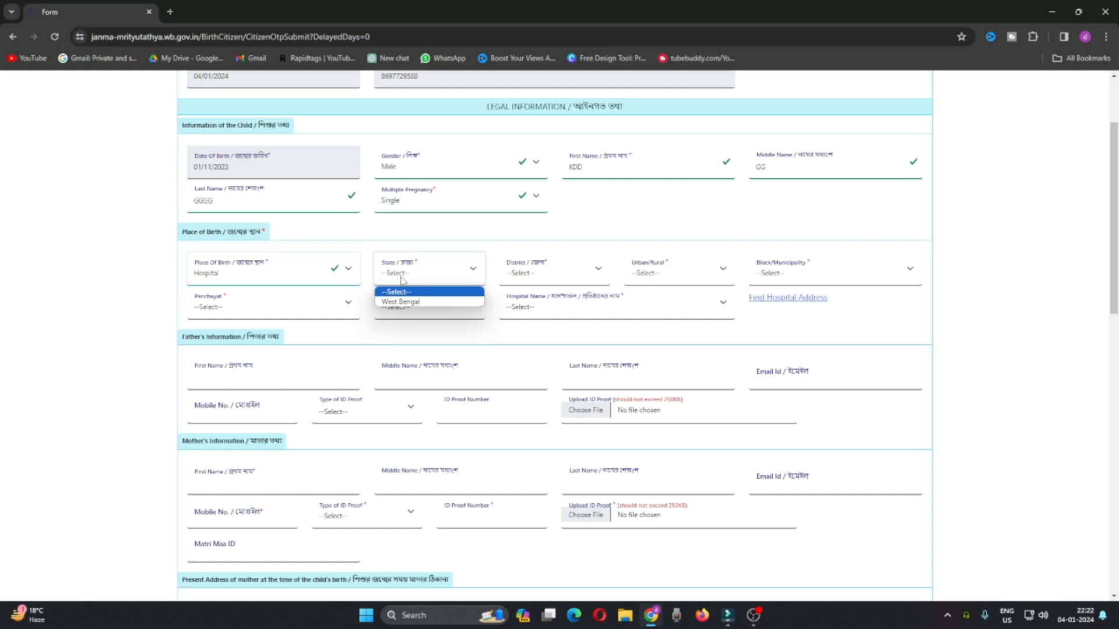
click(402, 302)
click(557, 279)
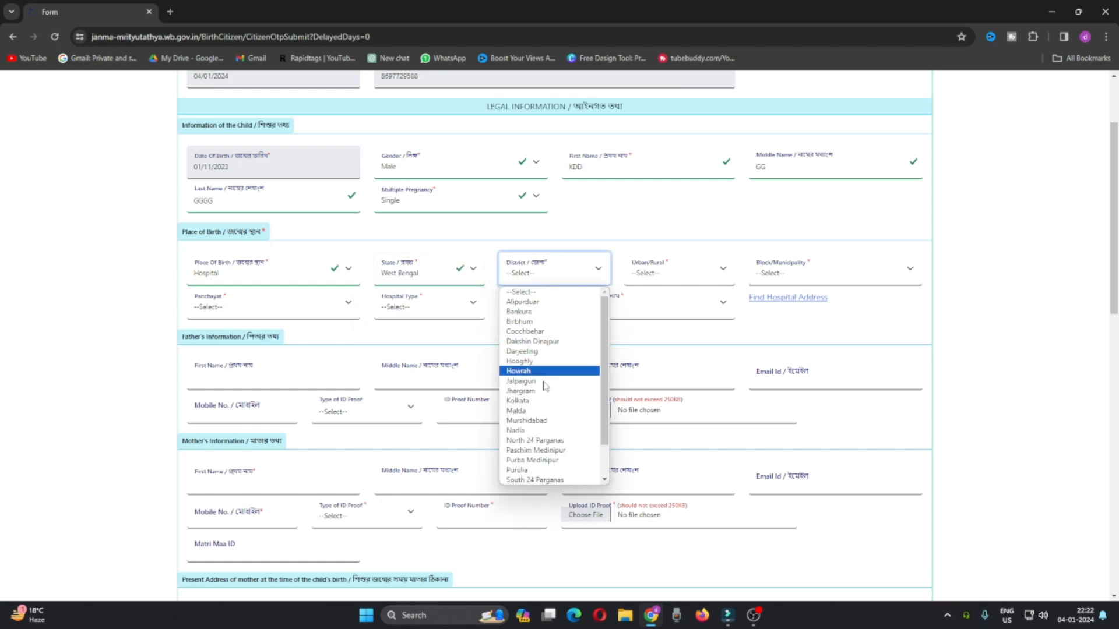
click(535, 440)
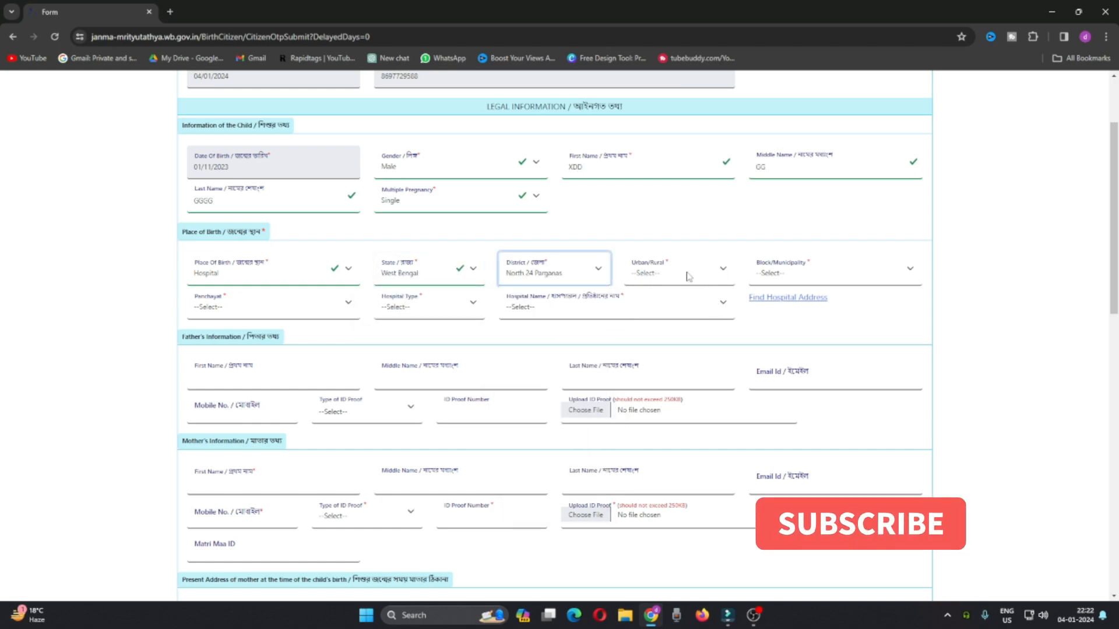
click(689, 276)
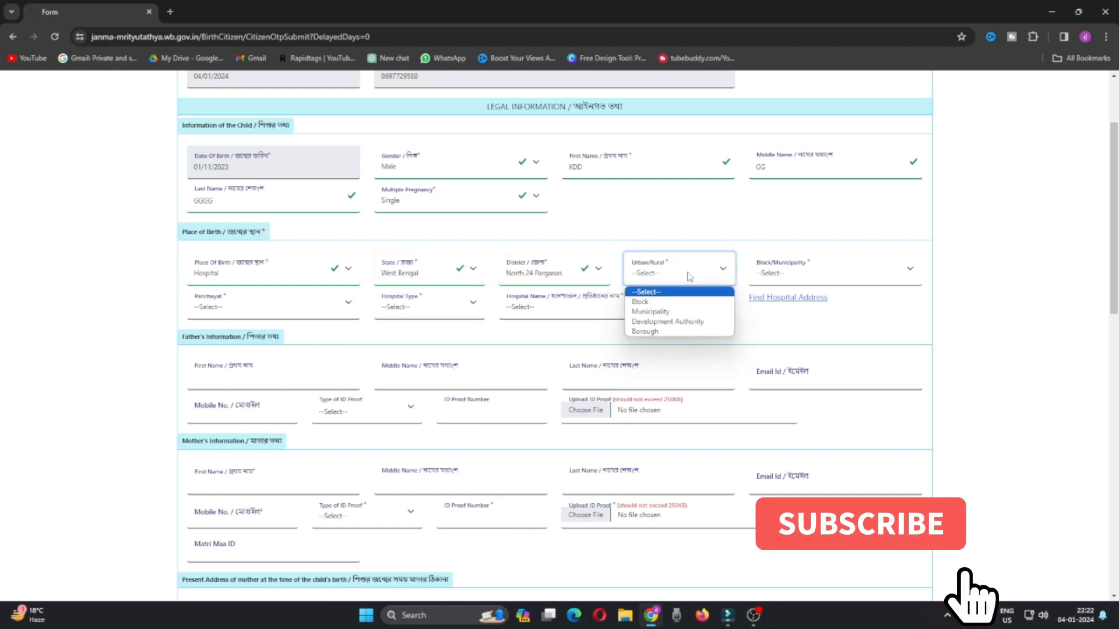
click(663, 303)
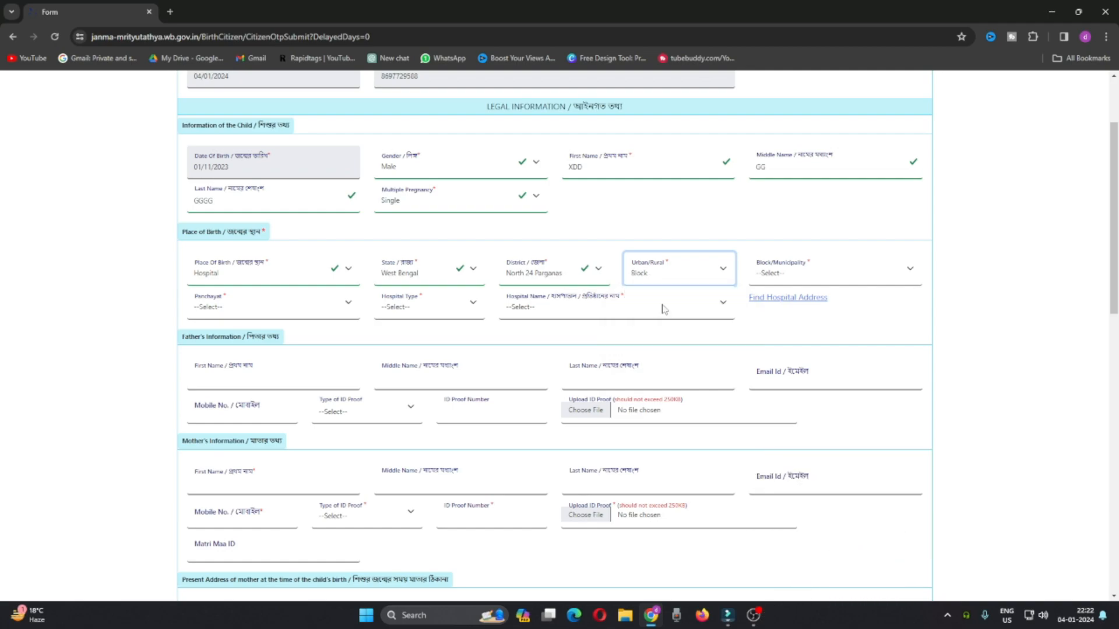
Choose block BARASAT - I, panchayat DATTAPUKUR-I and hospital type Government.
click(759, 282)
click(783, 332)
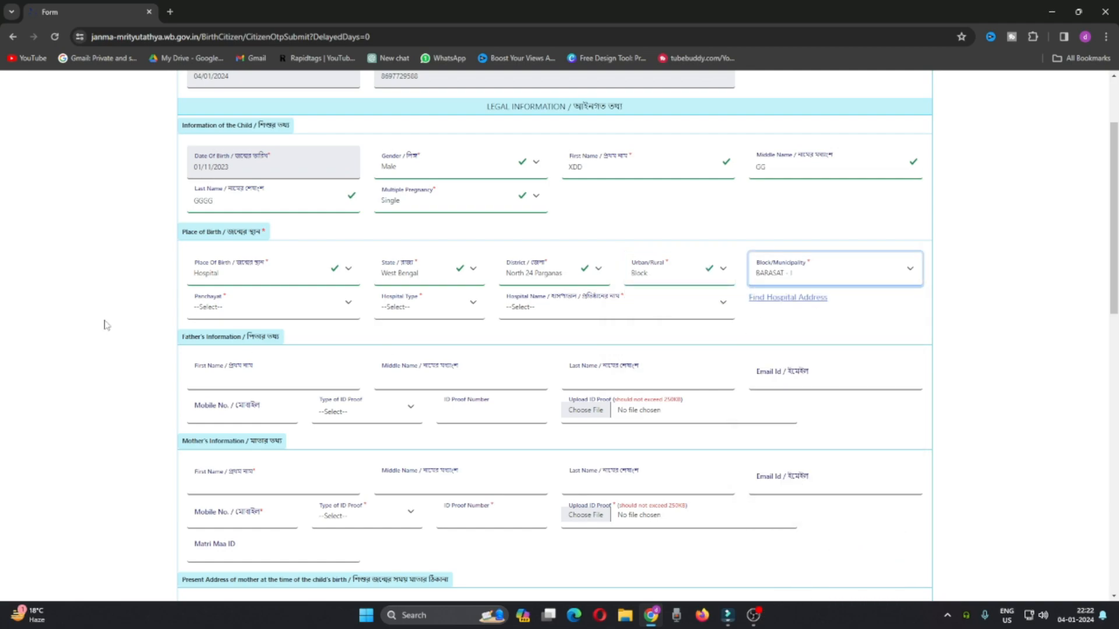
click(220, 309)
click(229, 351)
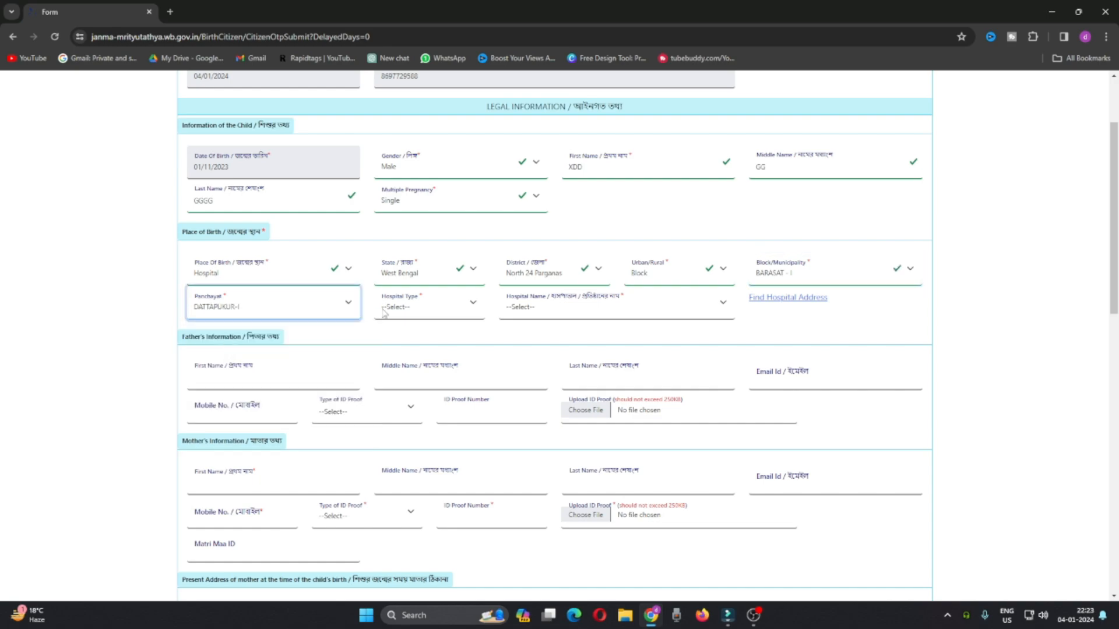
click(412, 312)
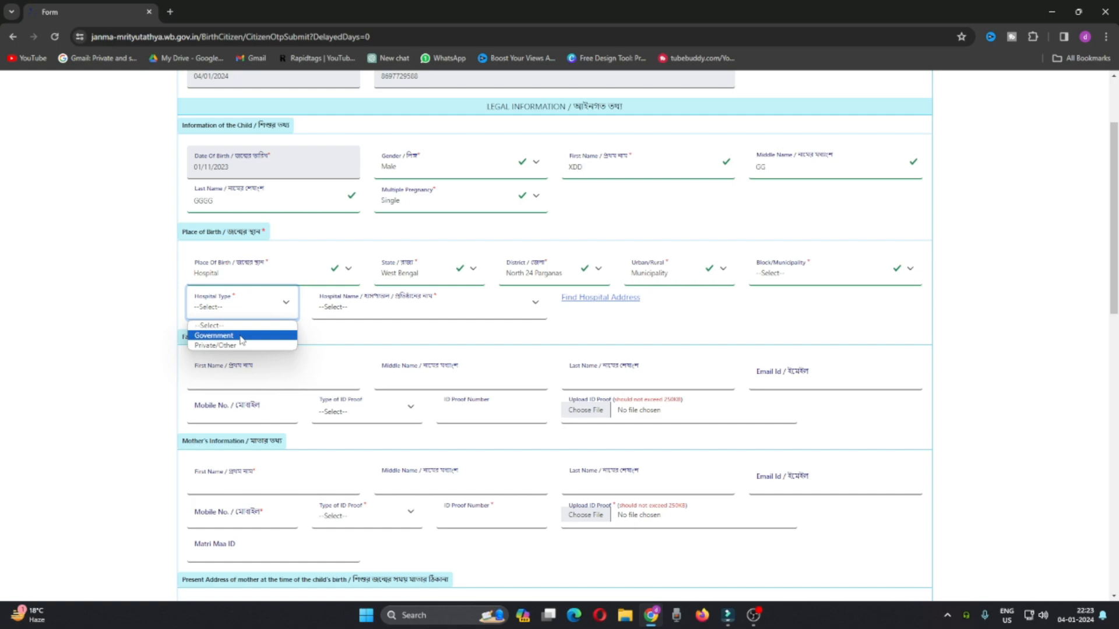
click(241, 336)
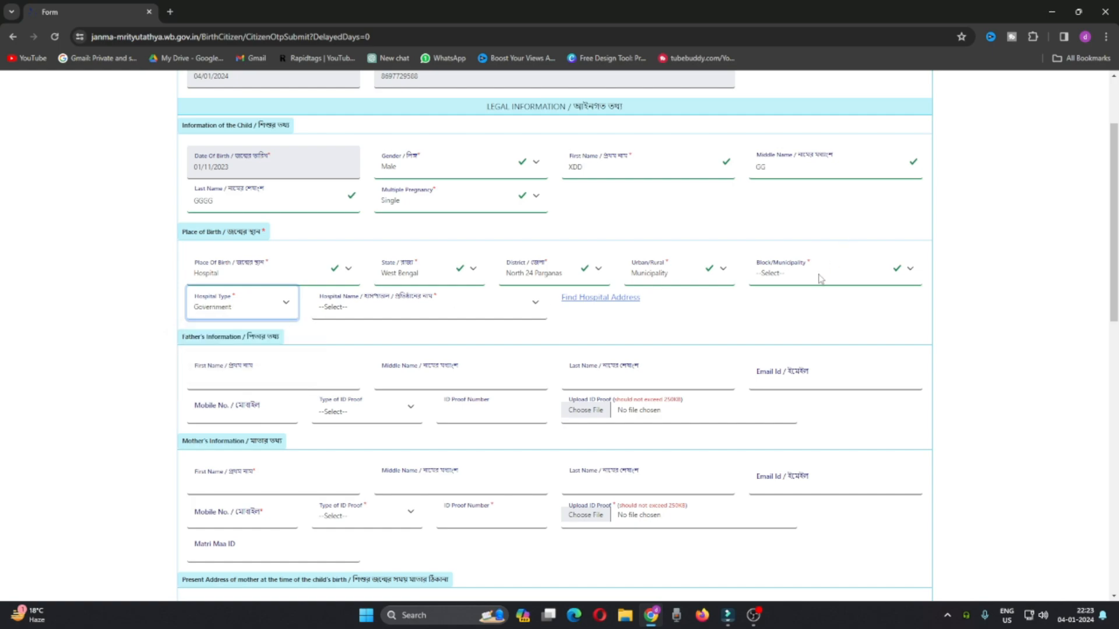
Switch to MUNICIPALITY BARASAT and pick Government hospital BARASAT GOVERNMENT MEDICAL COLLEGE & HOSPITAL.
click(821, 278)
click(806, 474)
click(274, 305)
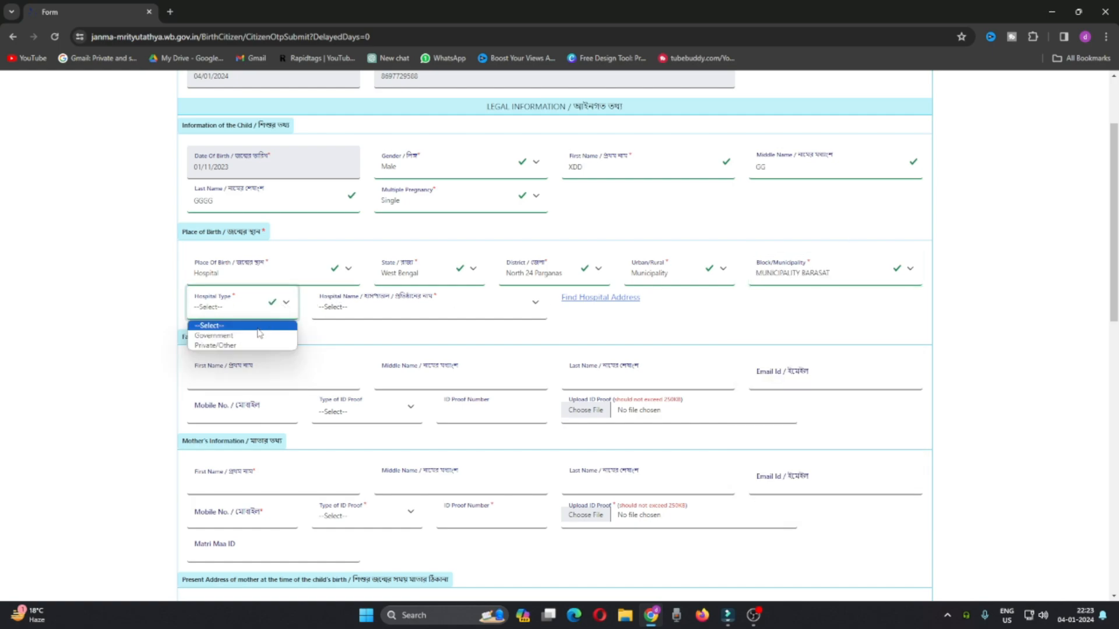
click(259, 335)
click(376, 307)
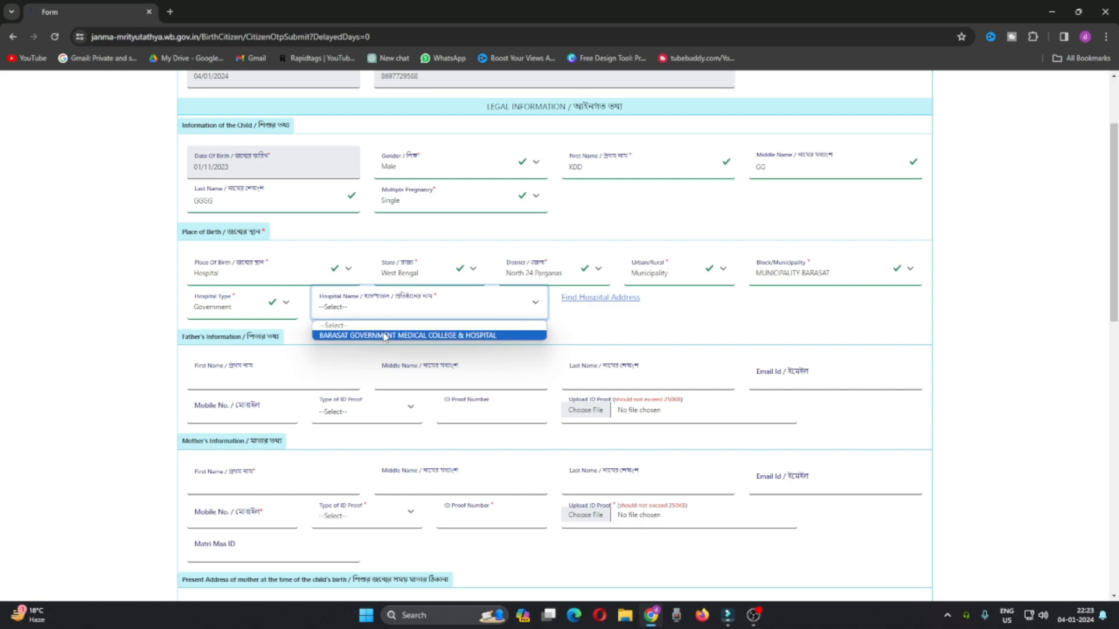
click(385, 335)
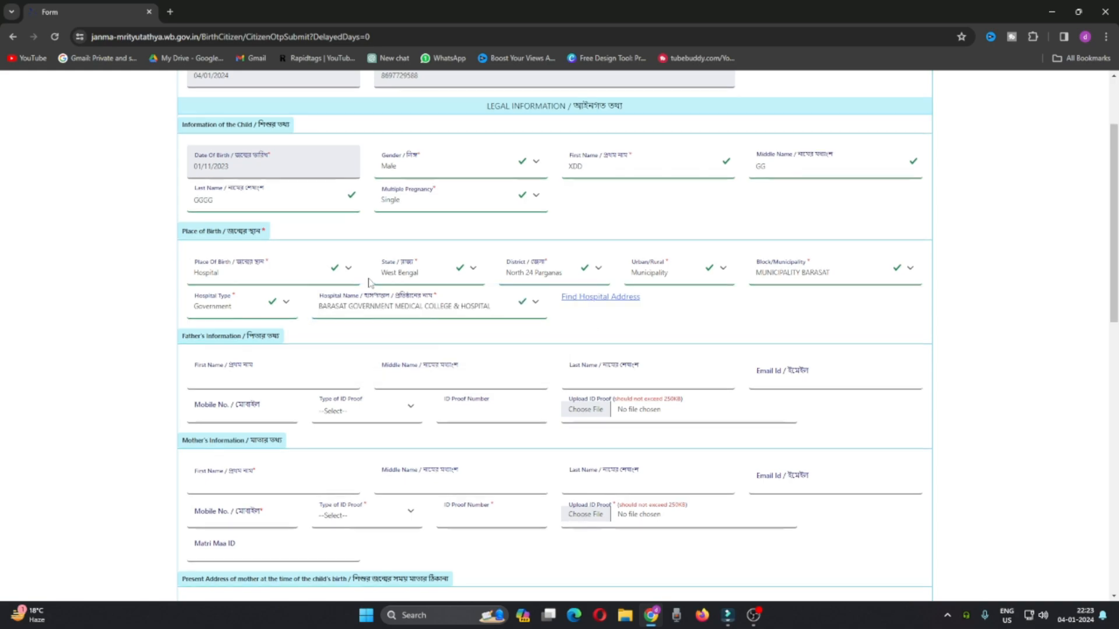
scroll(369, 282, down, 1)
click(241, 320)
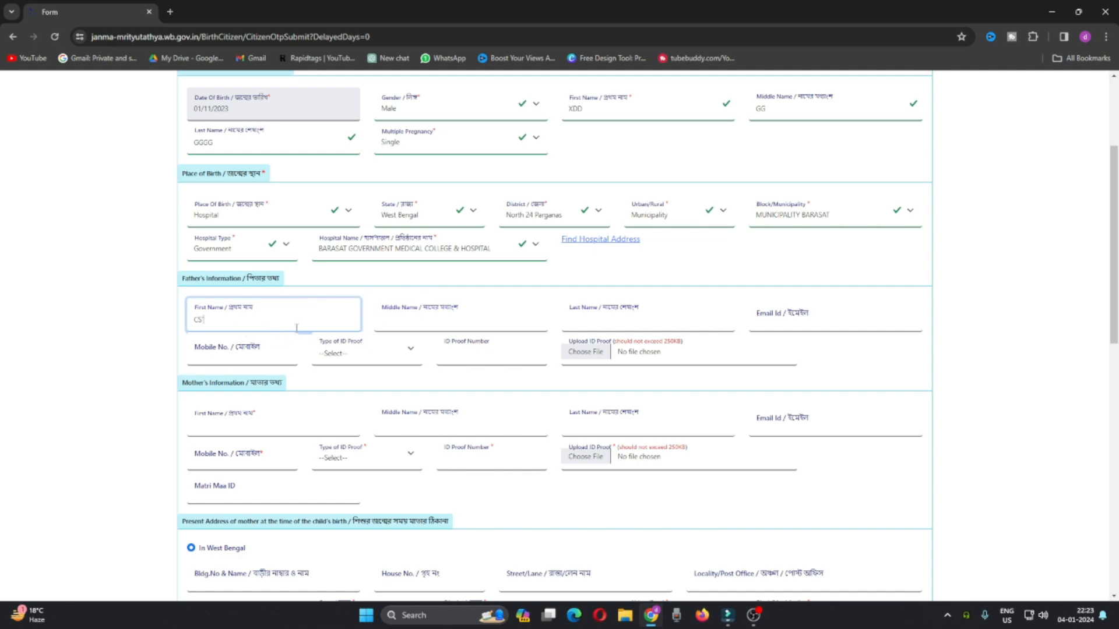
Fill the father's first, middle and last names and choose EPIC as his ID proof type.
click(423, 331)
click(621, 320)
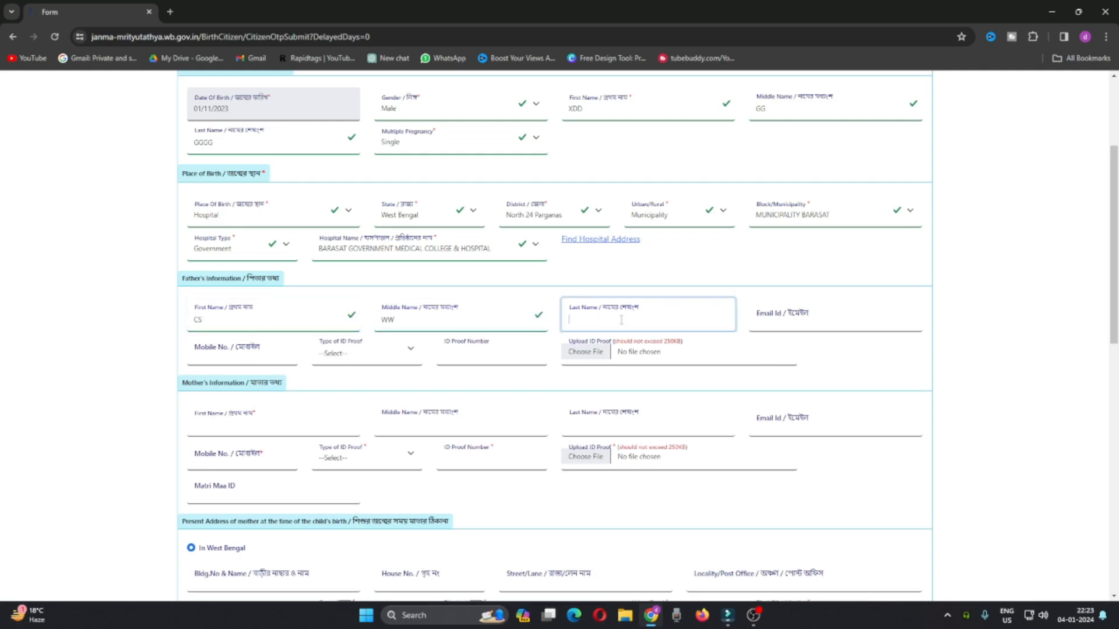
click(752, 327)
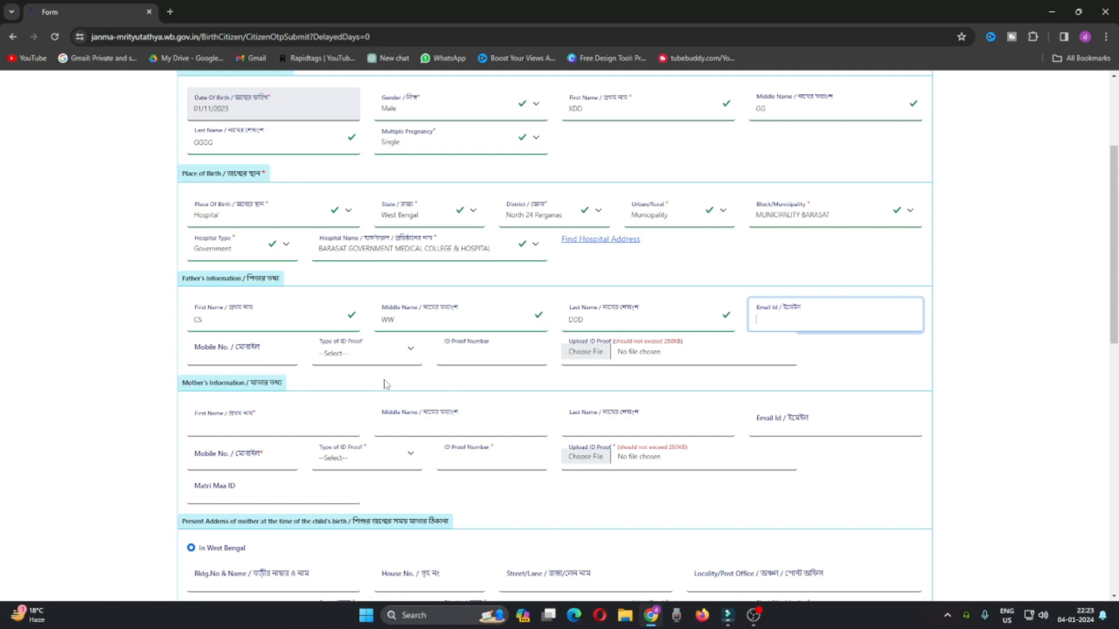
click(222, 357)
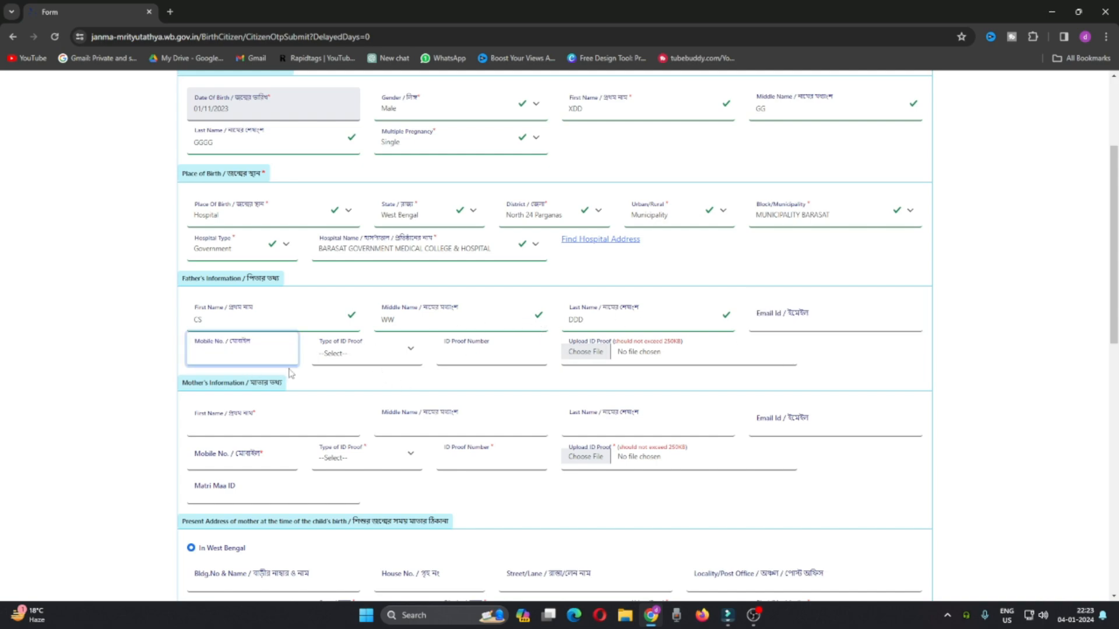
click(342, 358)
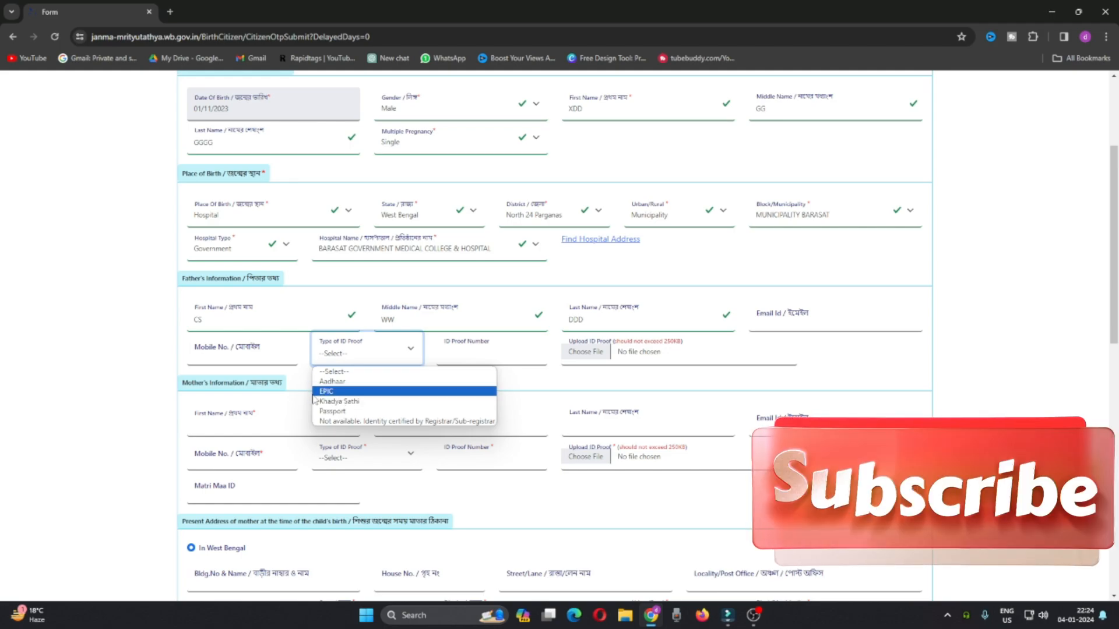
click(353, 392)
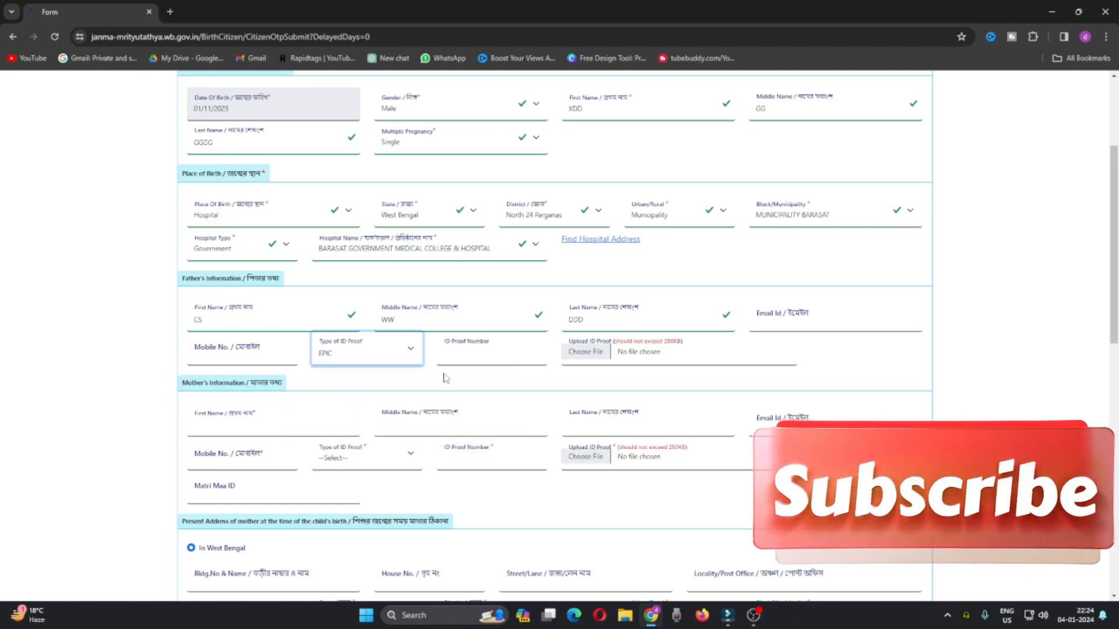
click(455, 363)
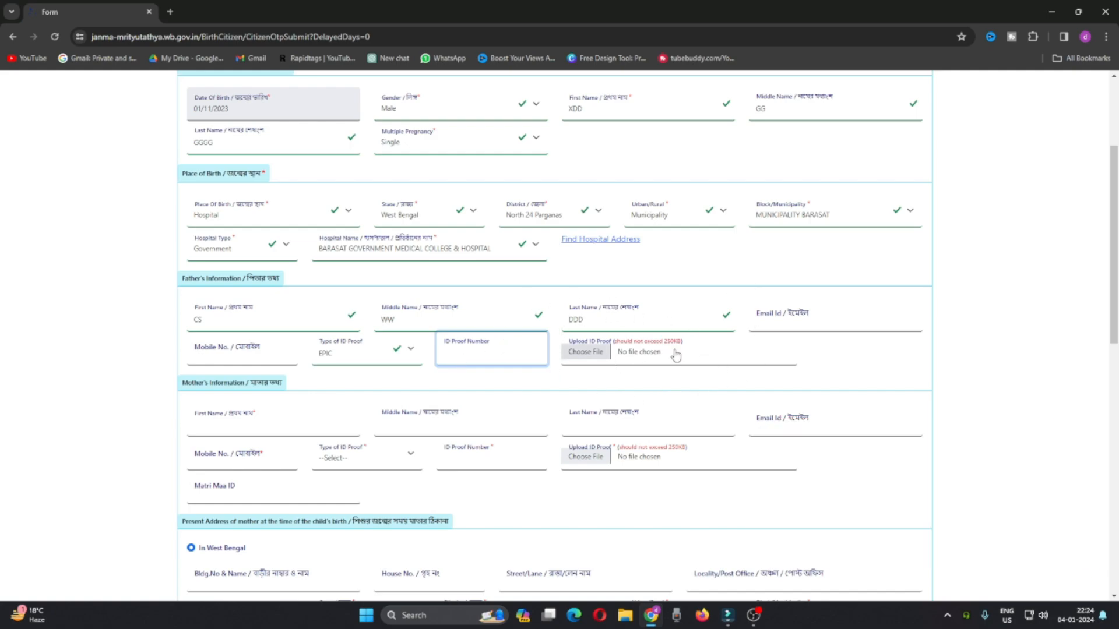
scroll(743, 366, down, 1)
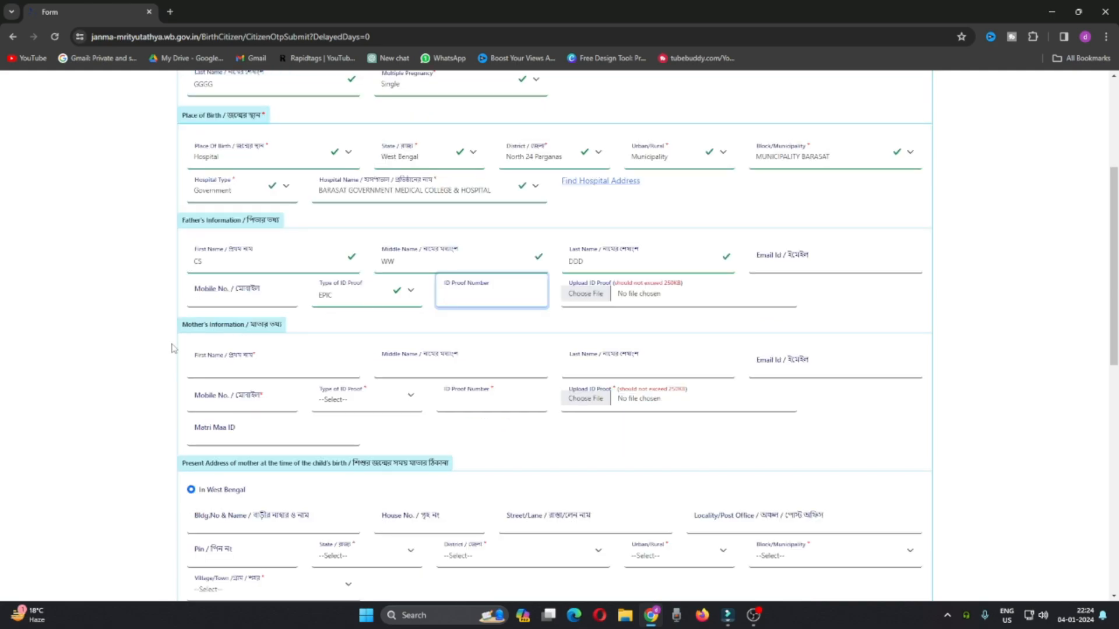
click(228, 370)
scroll(518, 371, down, 1)
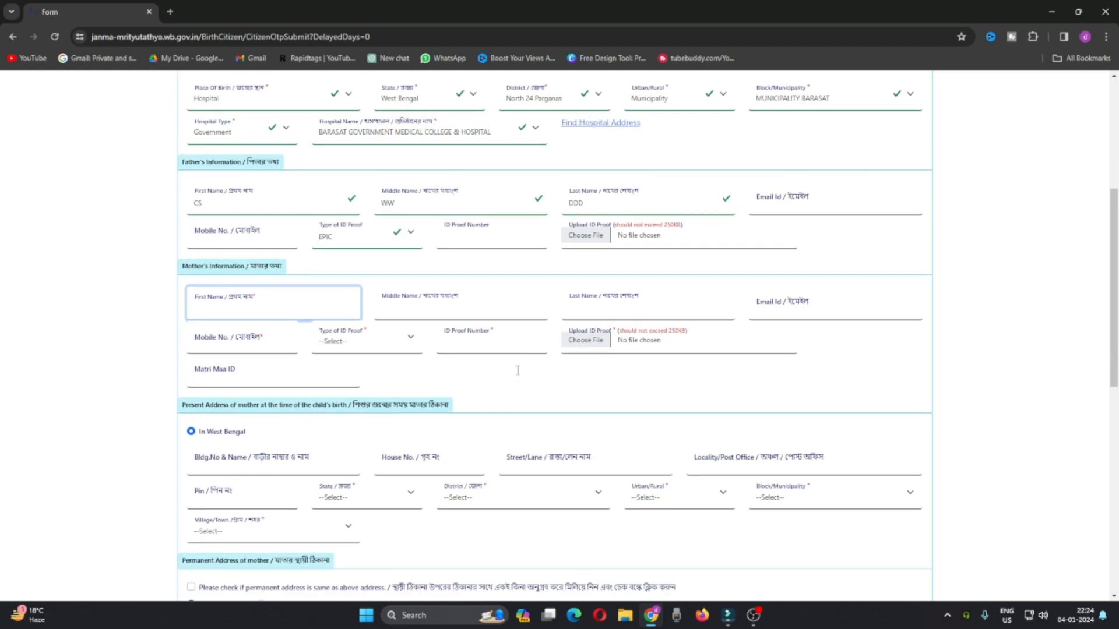
scroll(433, 352, down, 2)
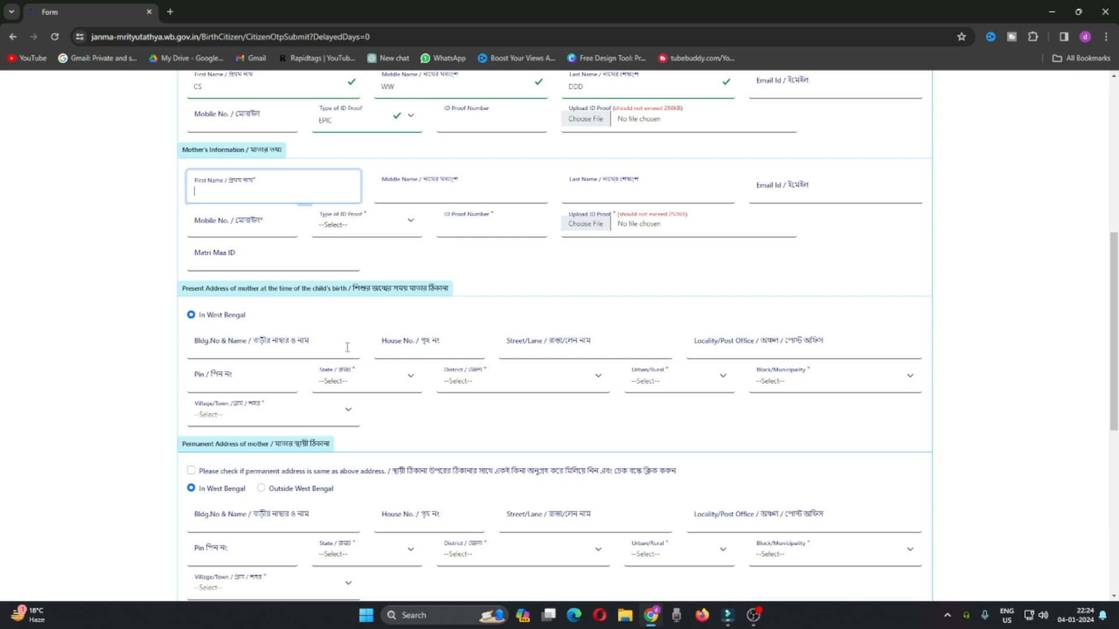
click(279, 354)
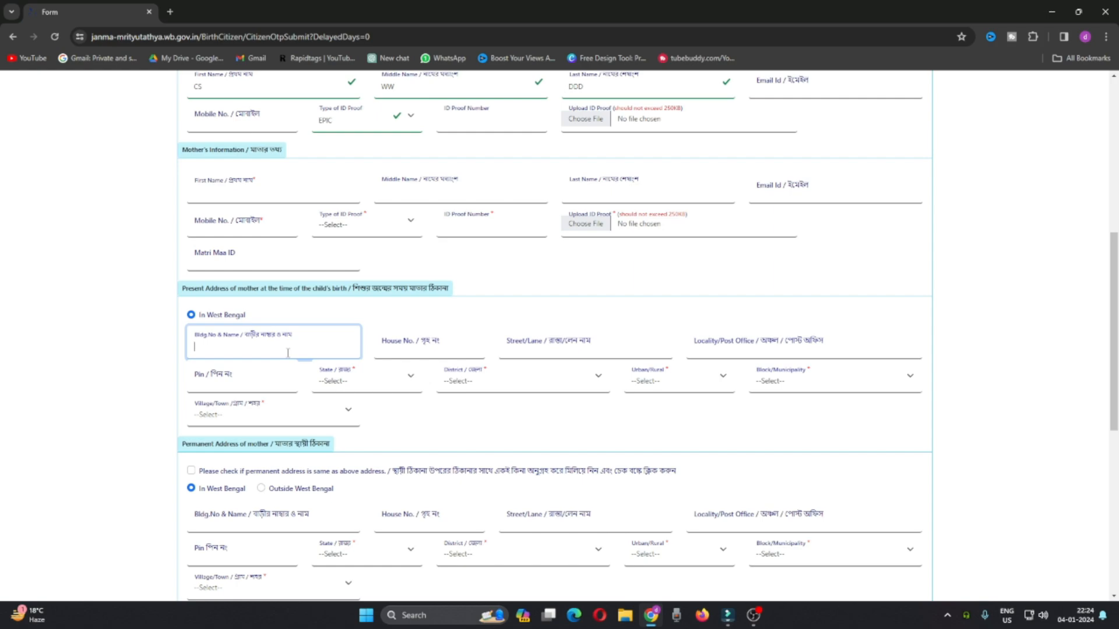
Move through the mother's street, locality and PIN fields and mark her address as a Block area.
click(612, 336)
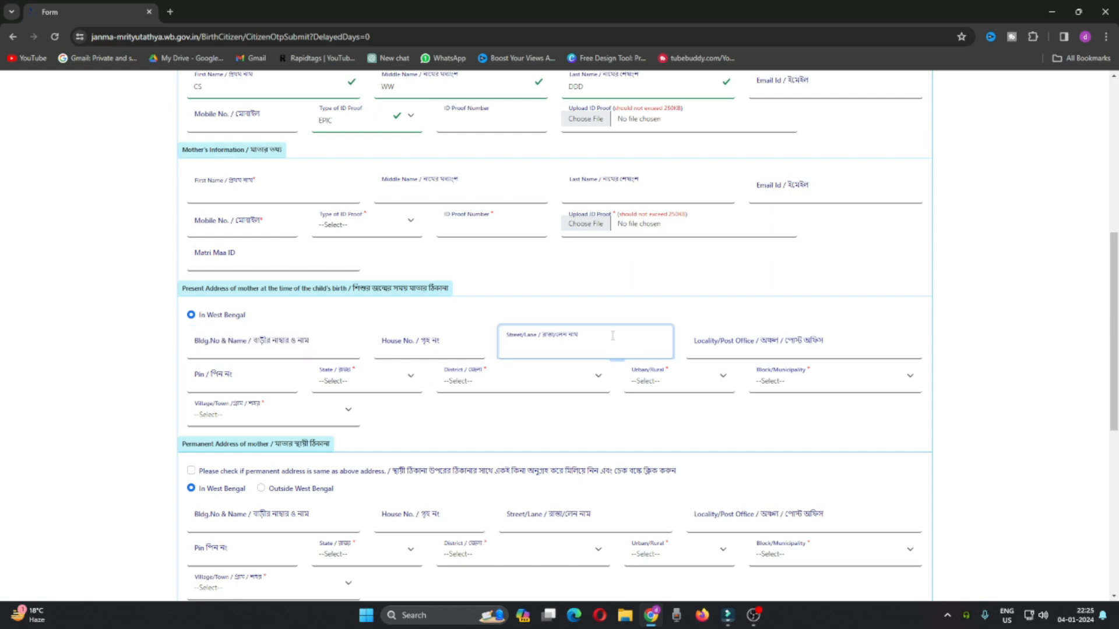
click(754, 348)
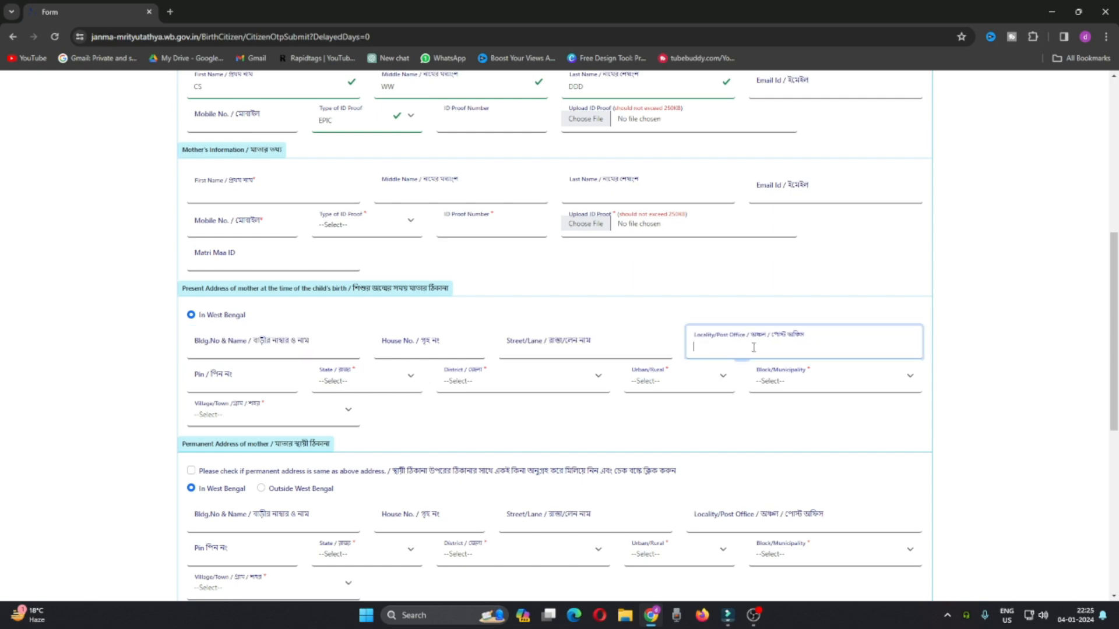
click(248, 379)
click(363, 378)
click(357, 402)
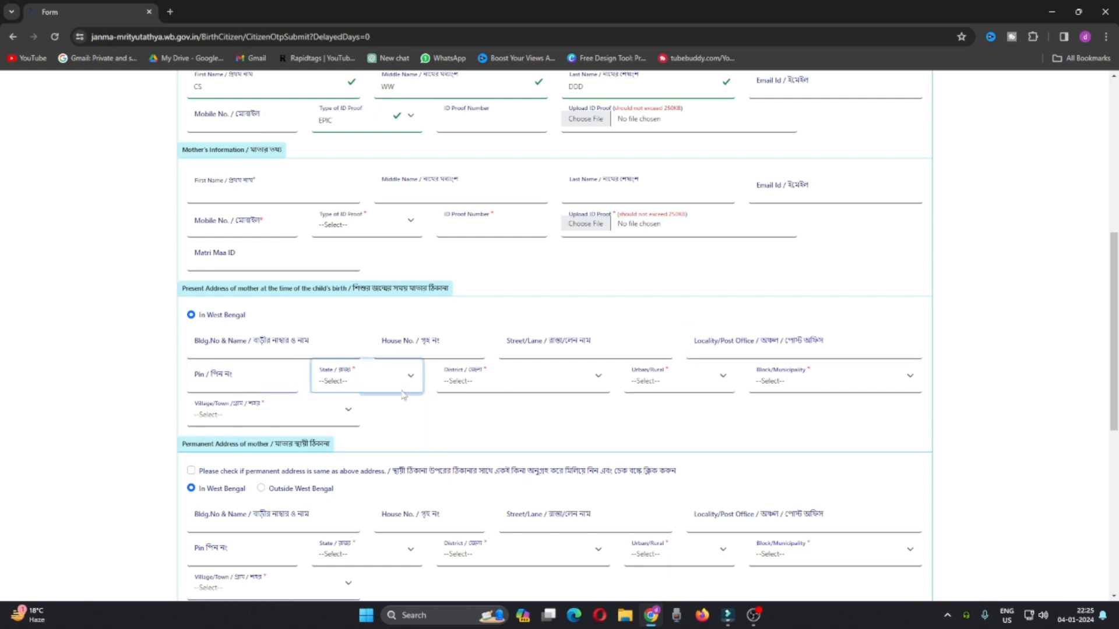
click(476, 388)
click(471, 403)
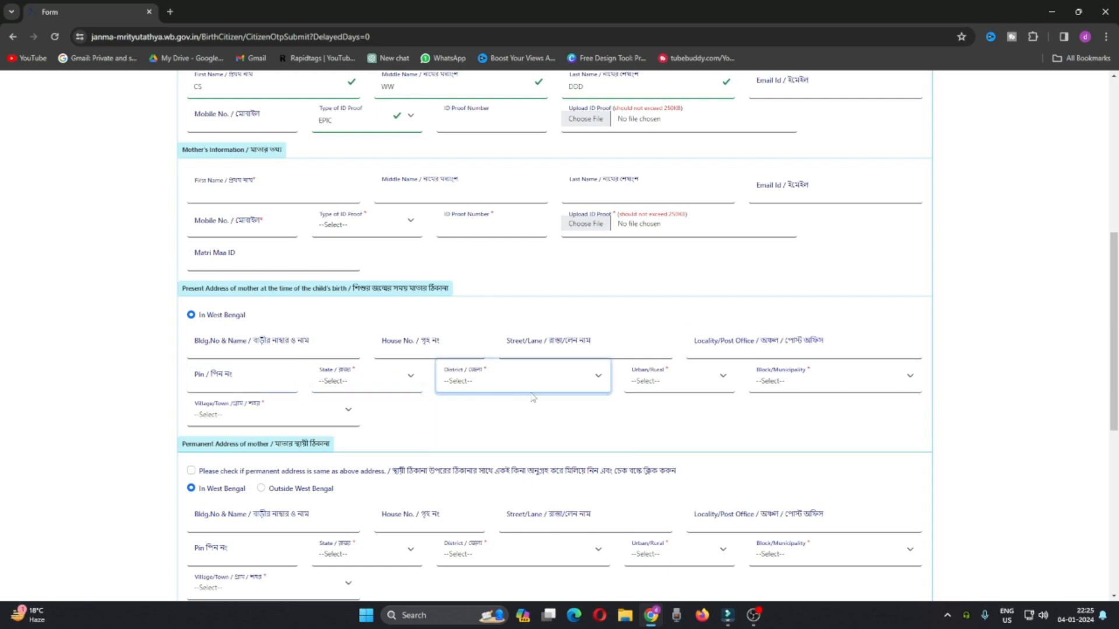
click(647, 384)
click(631, 407)
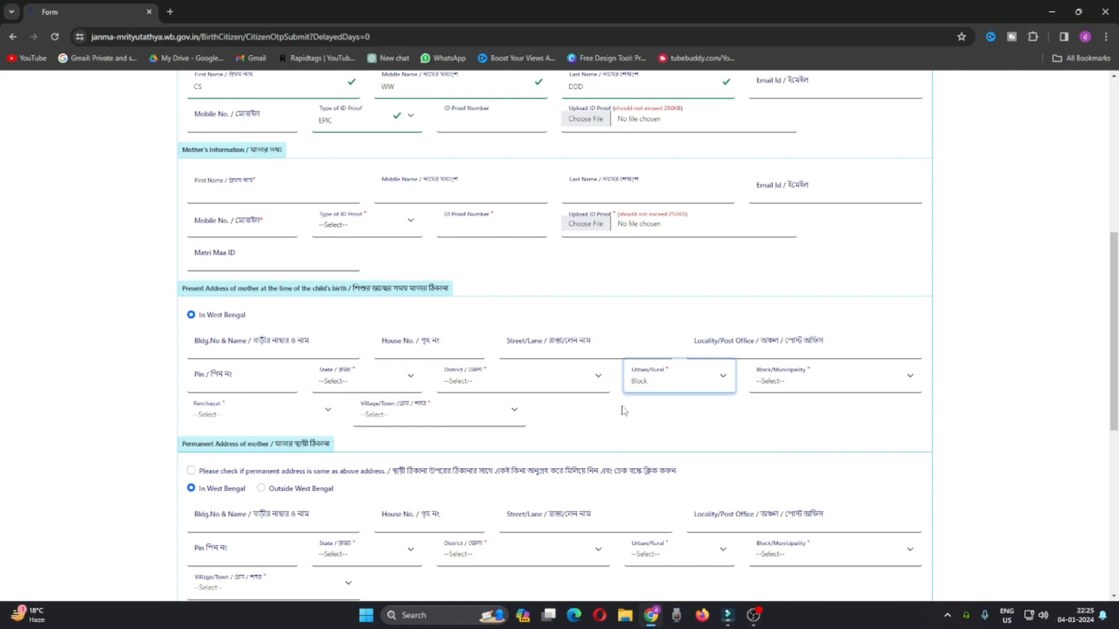
click(832, 379)
click(806, 385)
scroll(750, 385, down, 1)
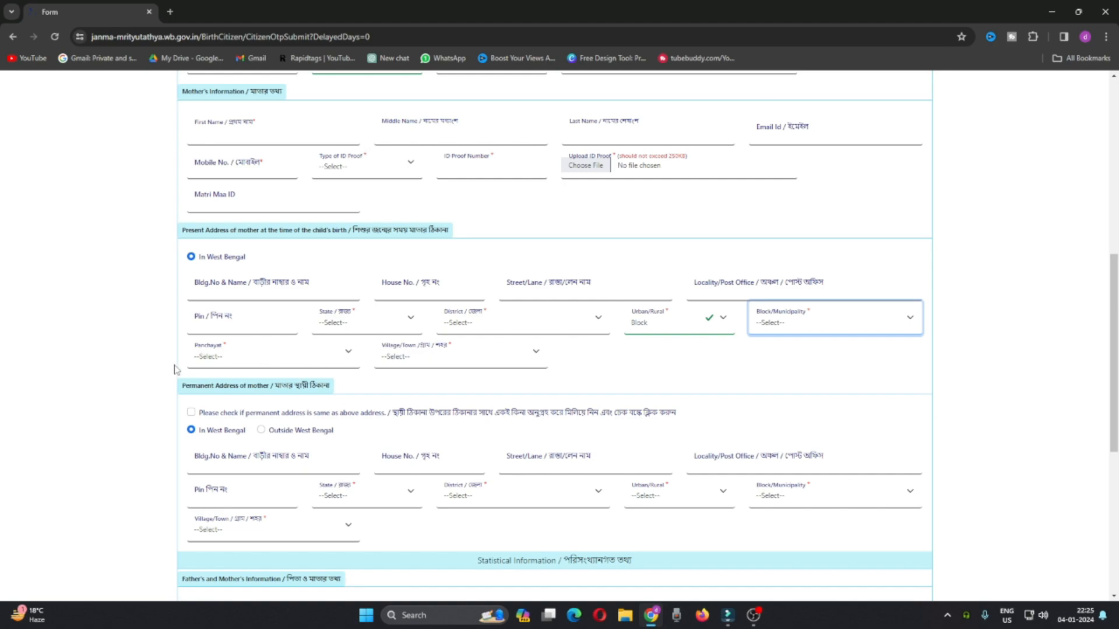
Select district Alipurduar, block ALIPURDUAR - I, panchayat SHALKUMAR-II and village KALABERIA.
click(465, 325)
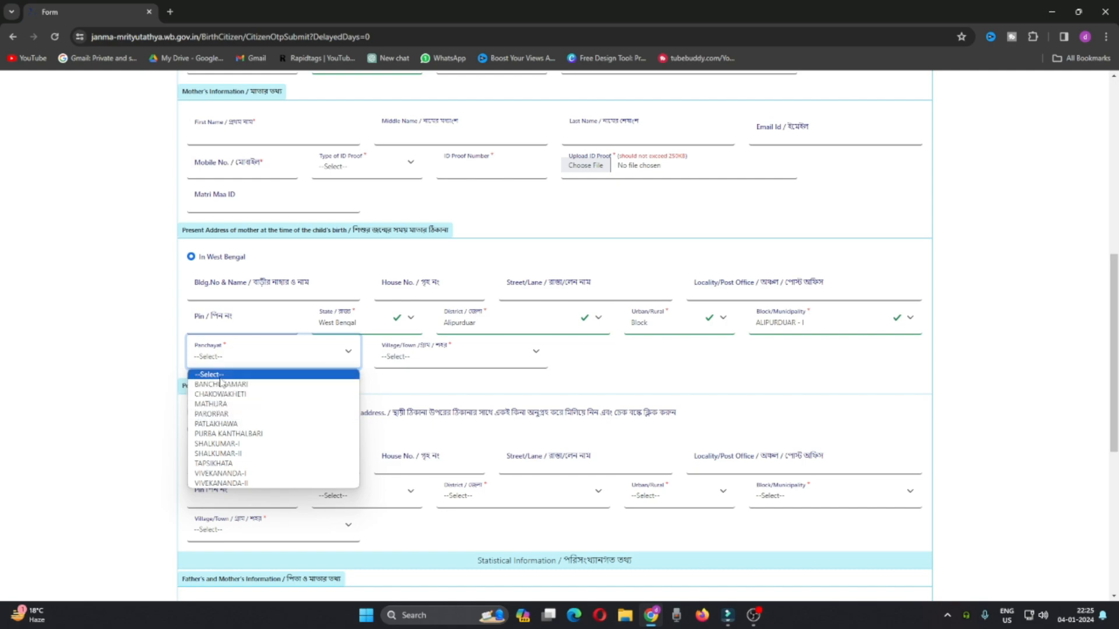
click(238, 454)
click(450, 365)
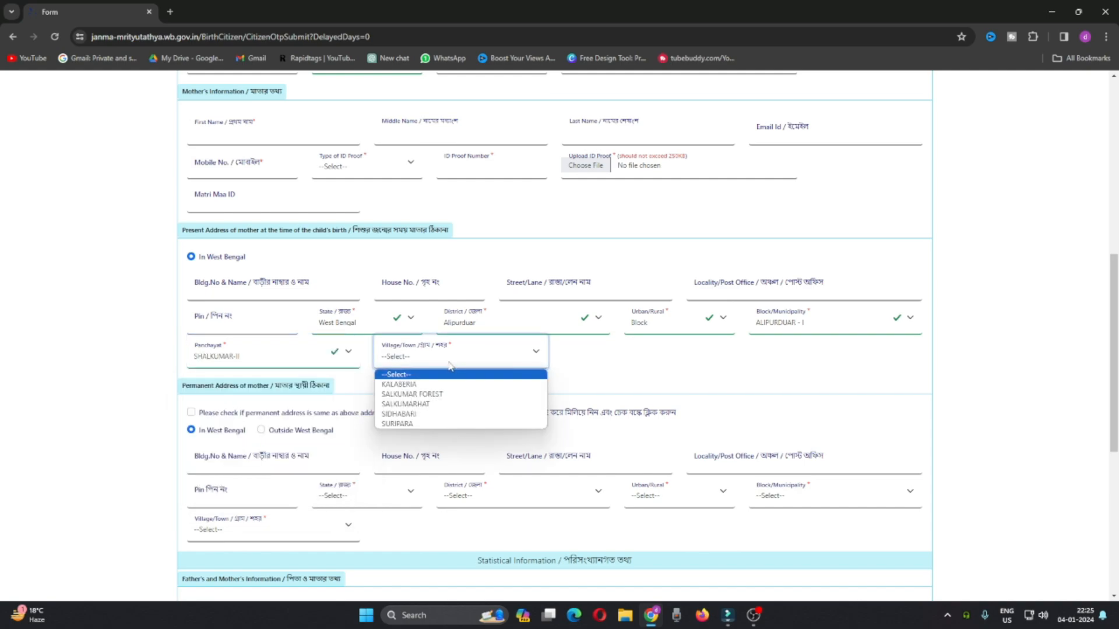
click(434, 384)
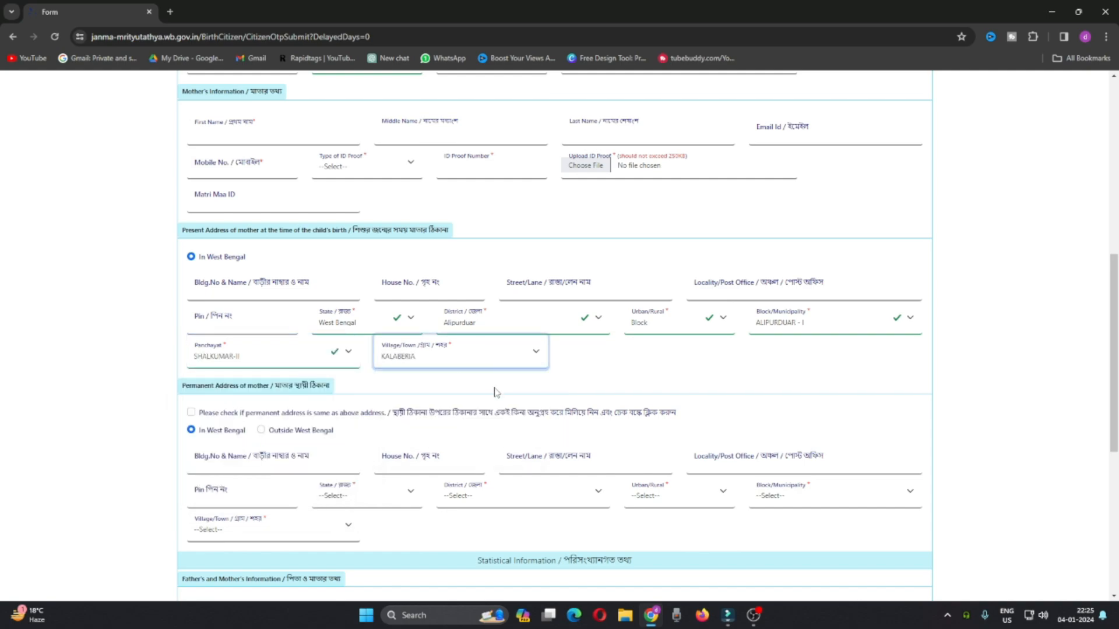
click(615, 385)
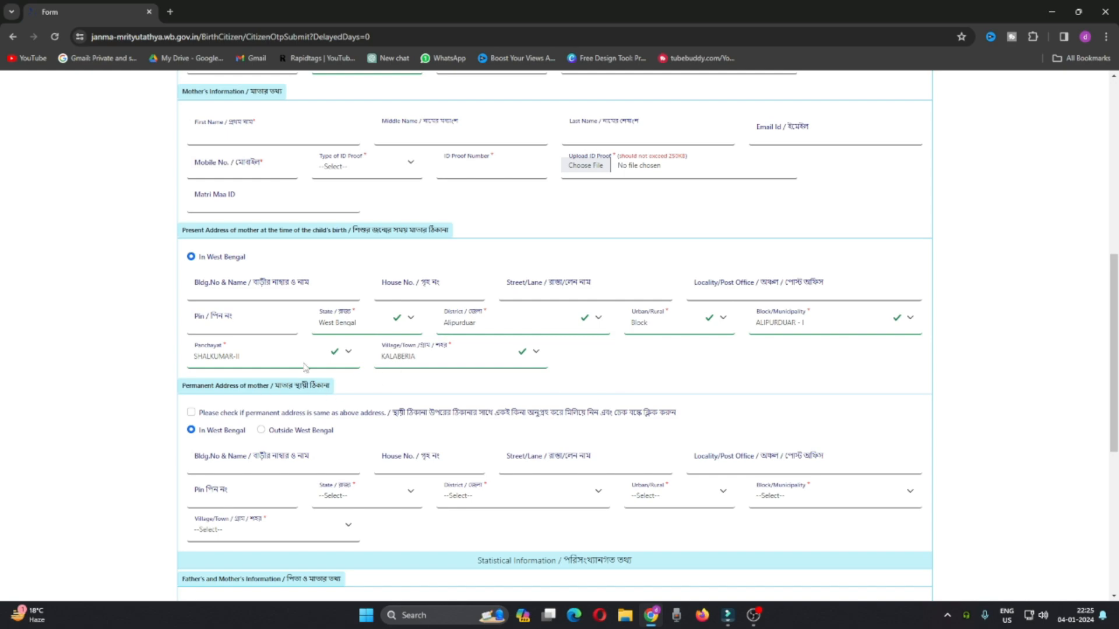
scroll(304, 368, down, 1)
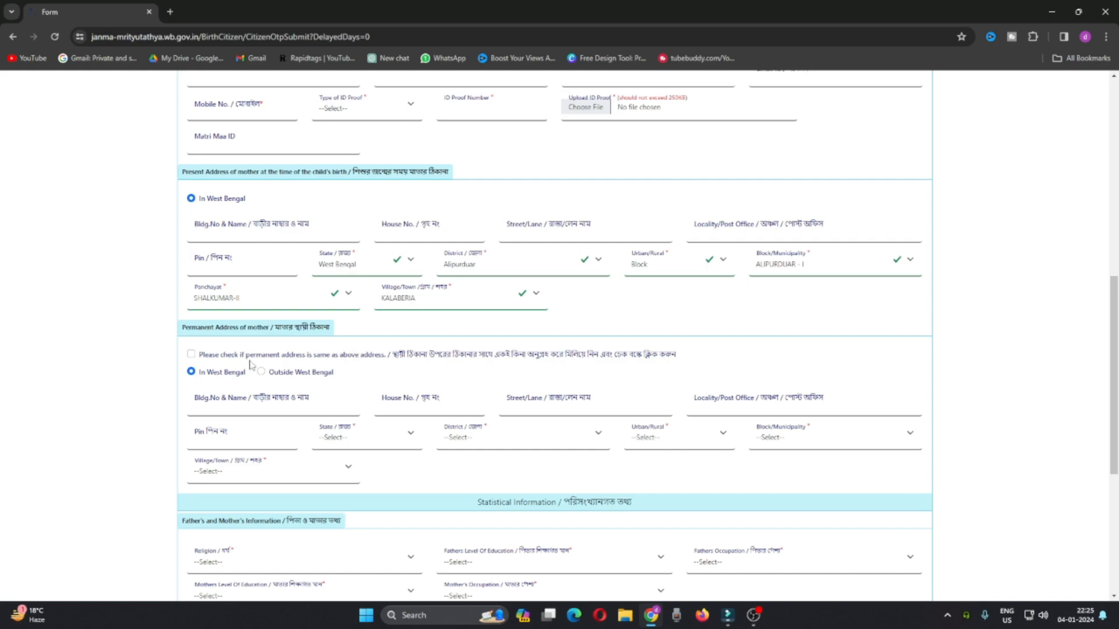
Tick then untick 'same as above address' so the mother's permanent address stays blank, then open Religion.
click(191, 355)
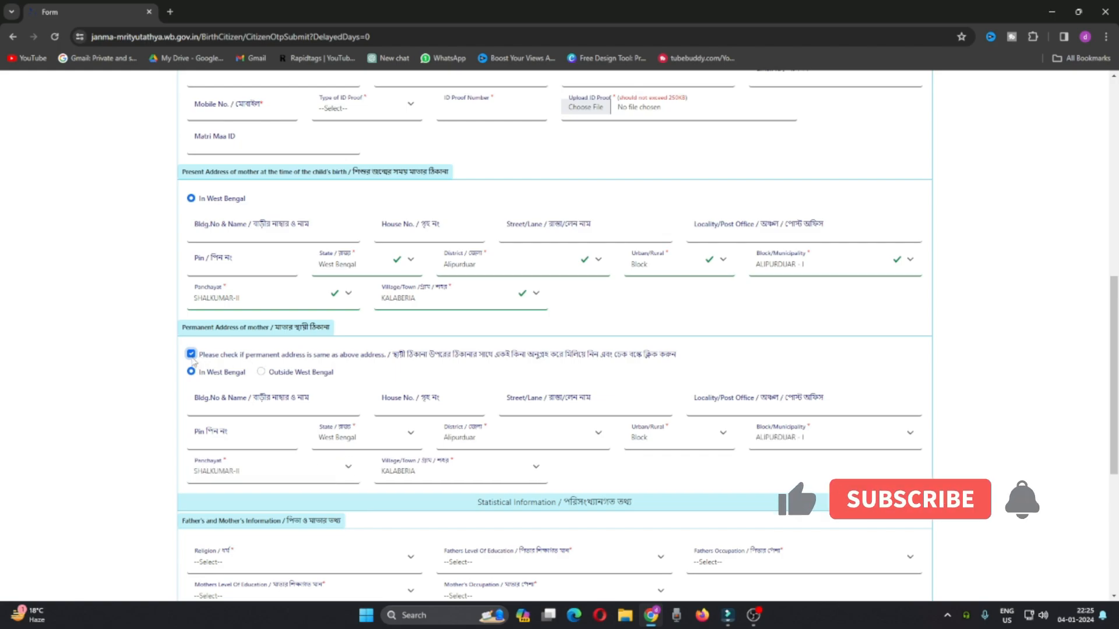
click(191, 354)
click(279, 408)
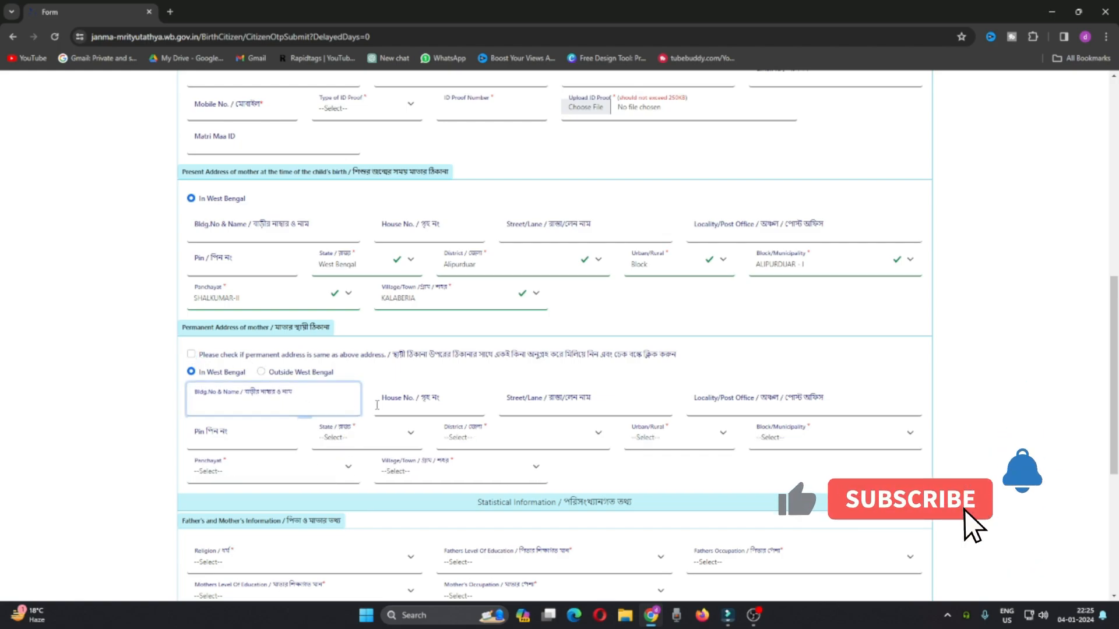
scroll(280, 408, down, 2)
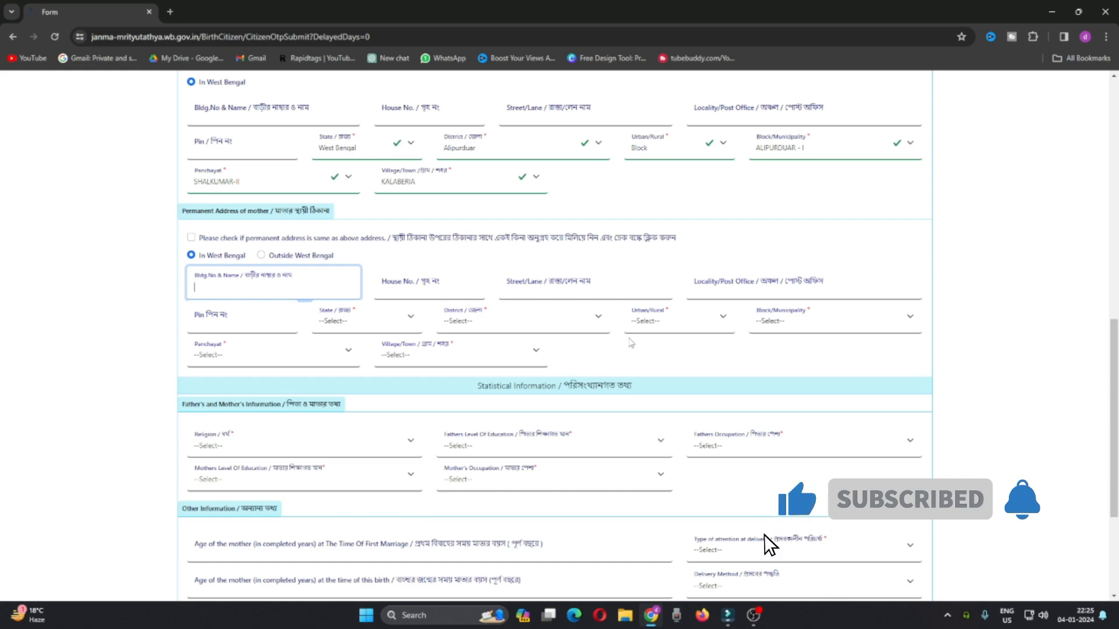
scroll(625, 356, down, 1)
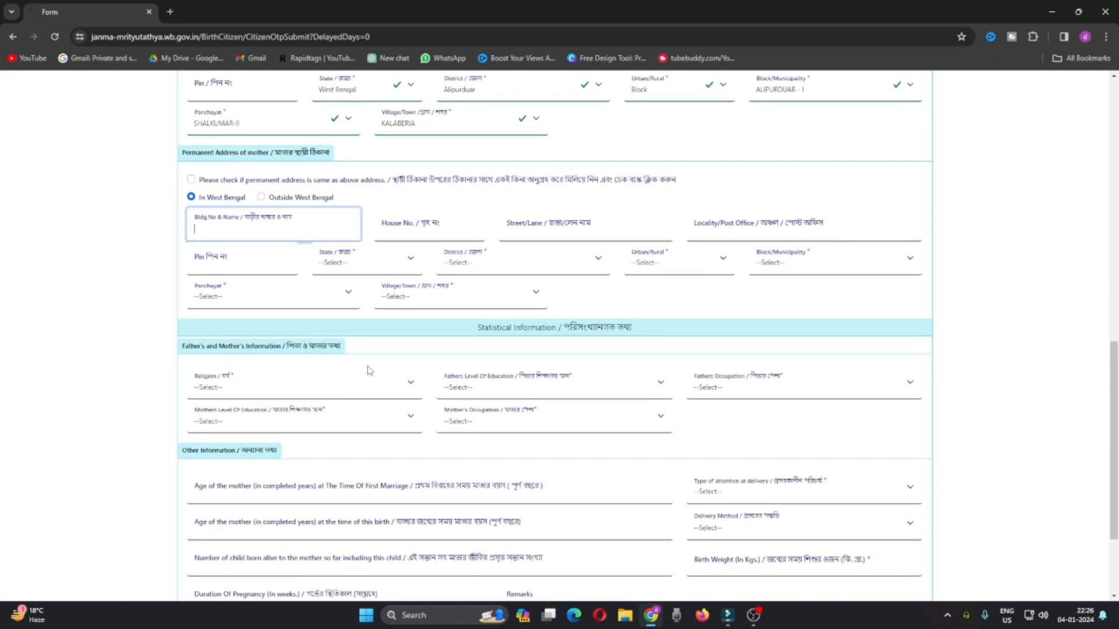
click(251, 389)
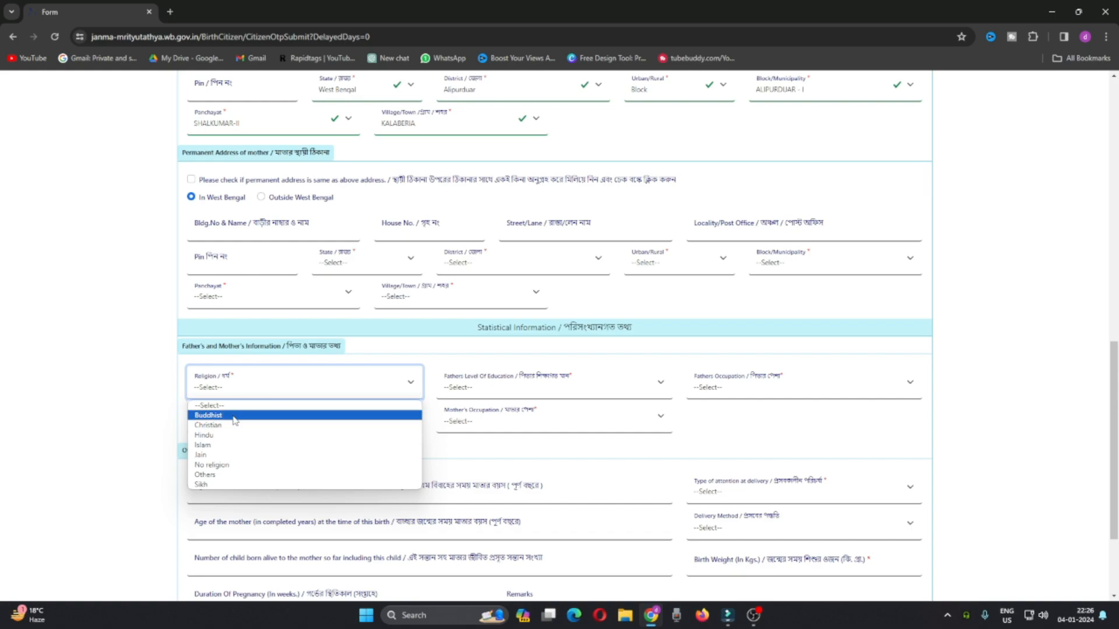
Set religion Hindu; father literate without formal education, craft trade worker; mother literate with formal education, non worker.
click(228, 435)
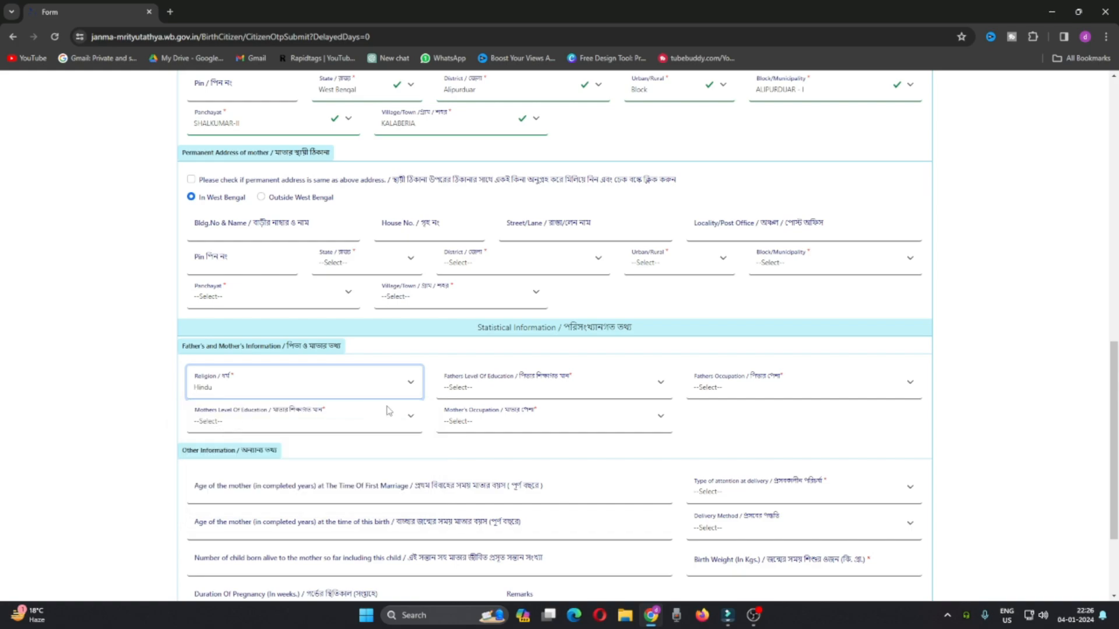
click(528, 397)
click(502, 426)
click(798, 386)
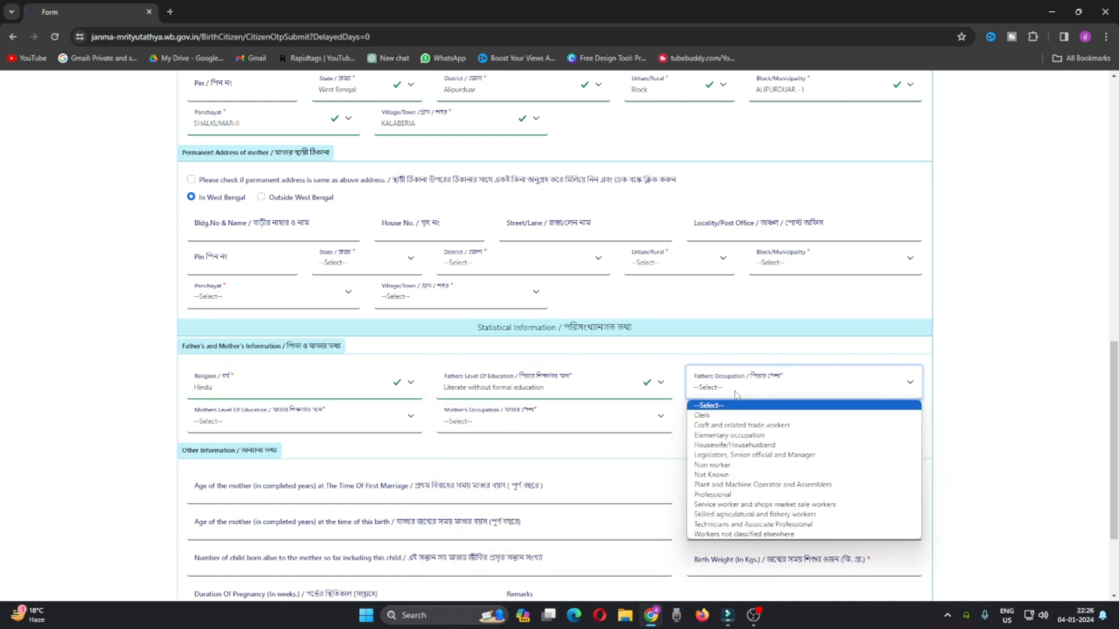
click(731, 427)
click(216, 432)
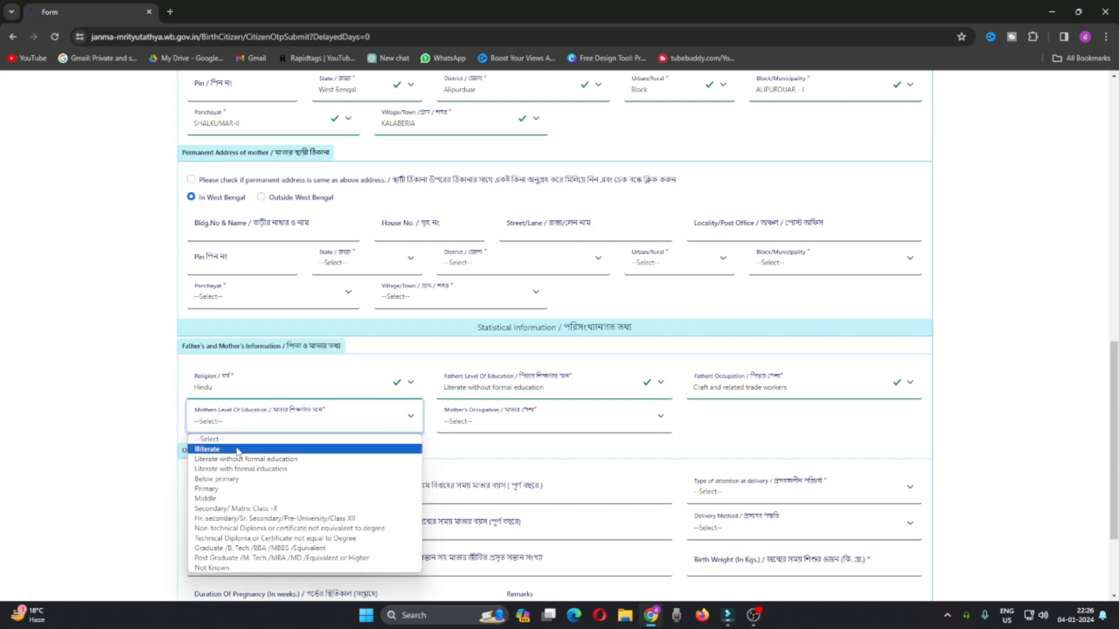
click(261, 470)
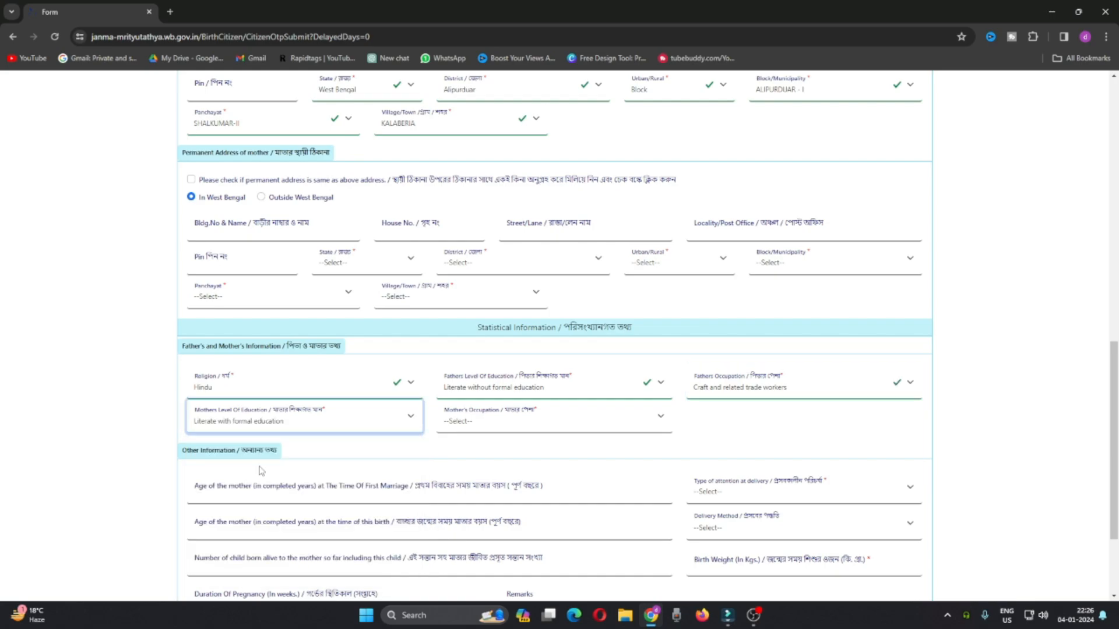
click(505, 425)
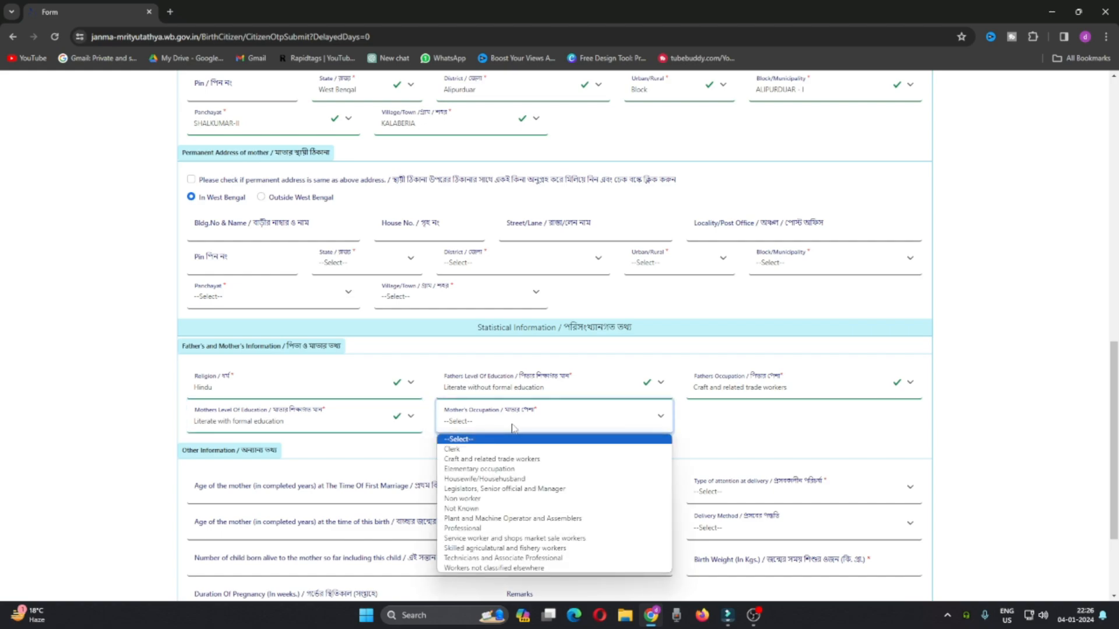
click(507, 498)
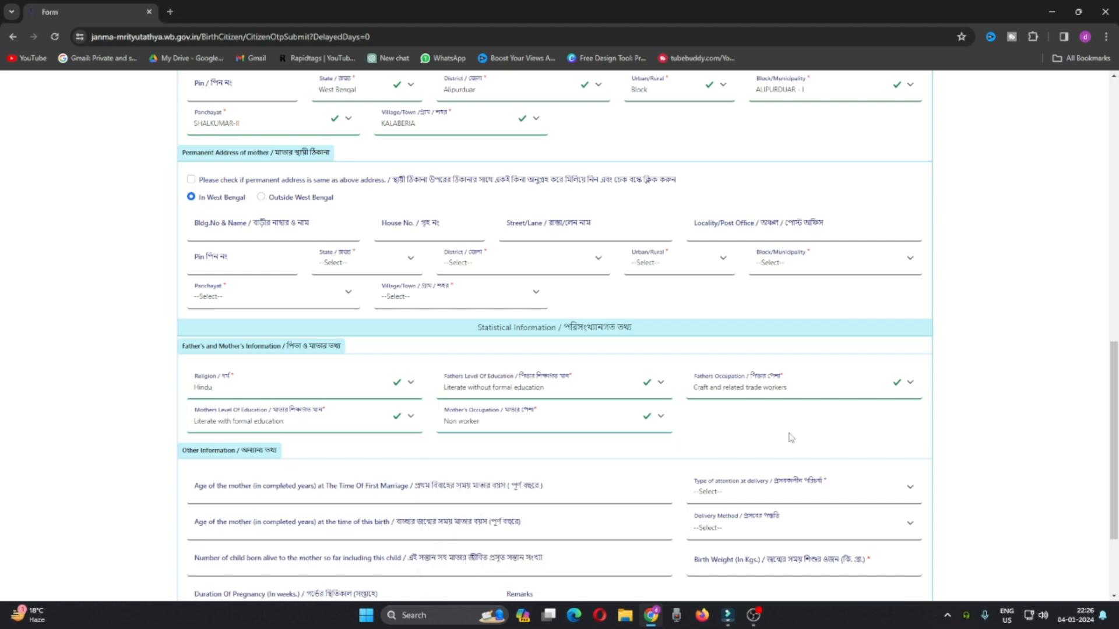
scroll(294, 394, down, 2)
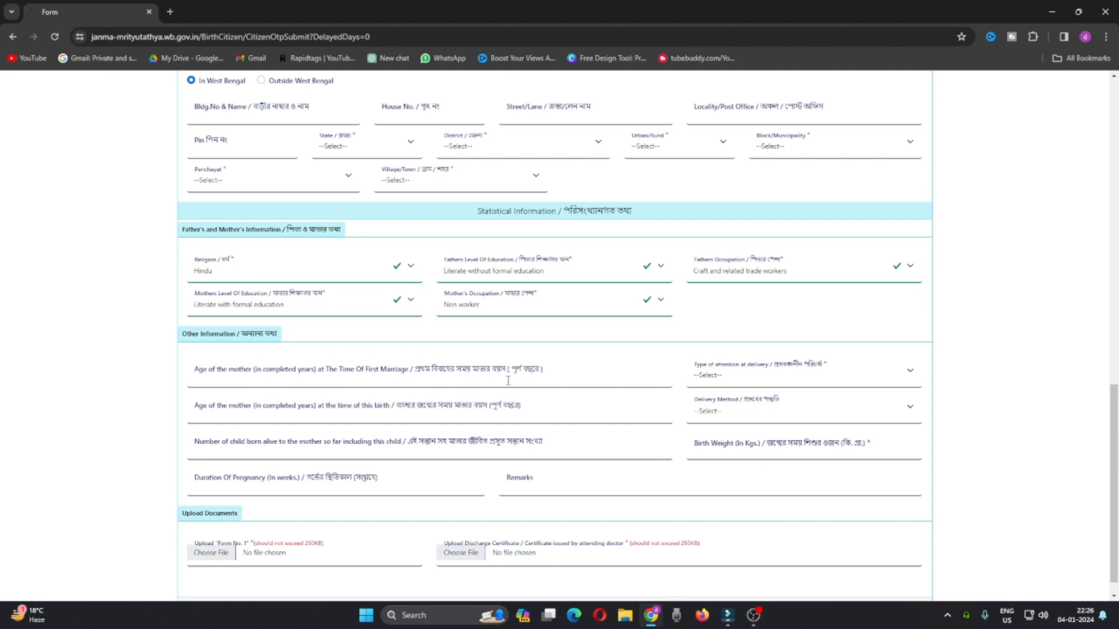
click(434, 382)
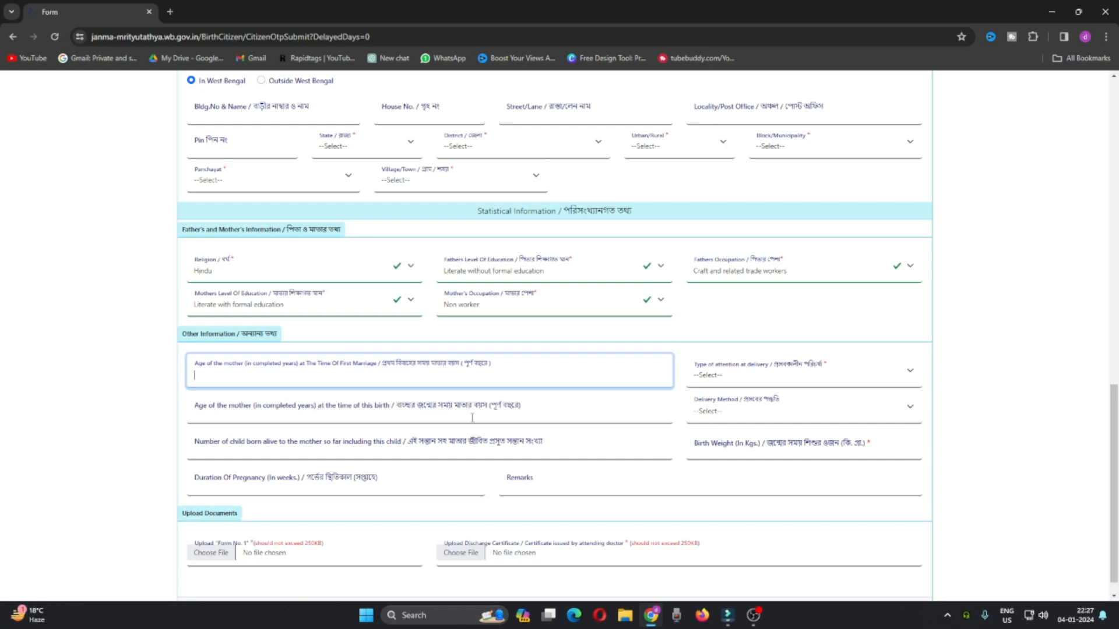
click(278, 413)
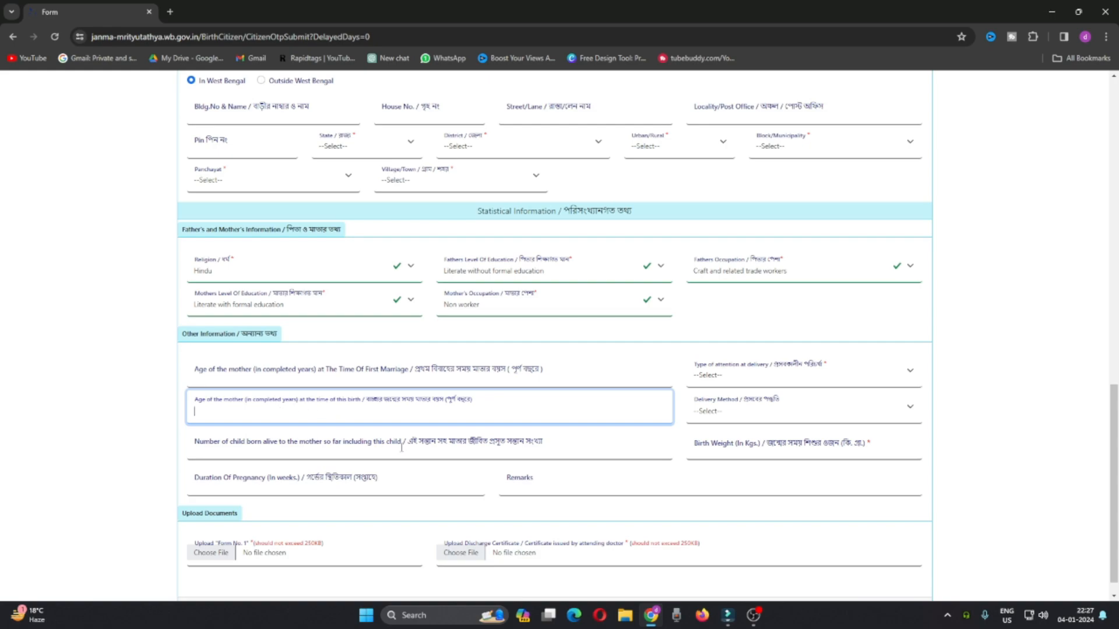
click(291, 455)
scroll(334, 447, down, 1)
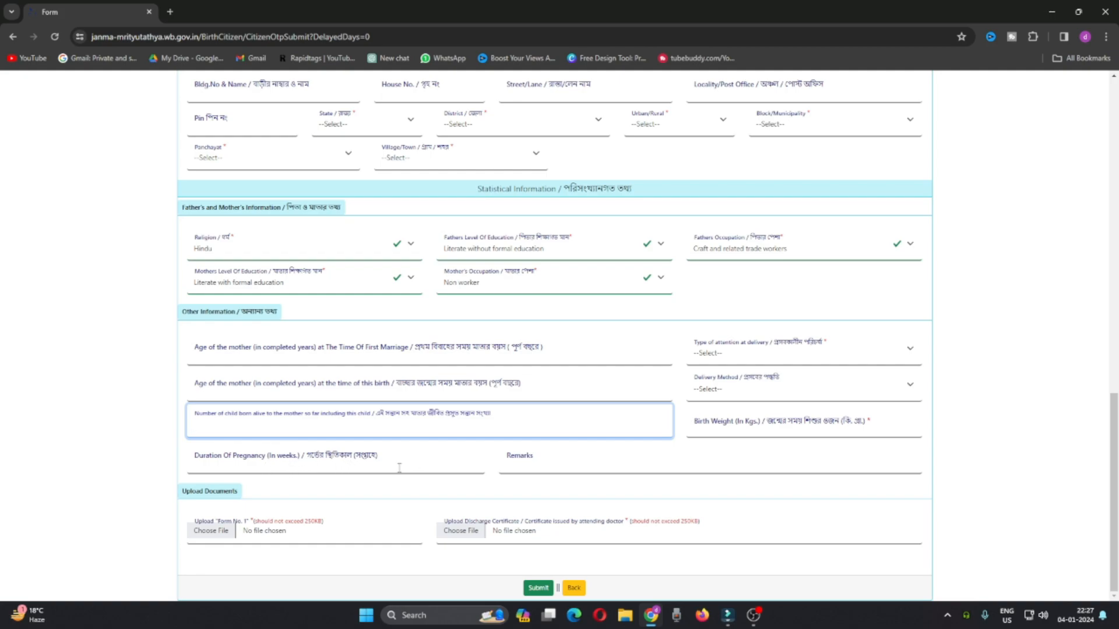
drag(263, 457, 279, 358)
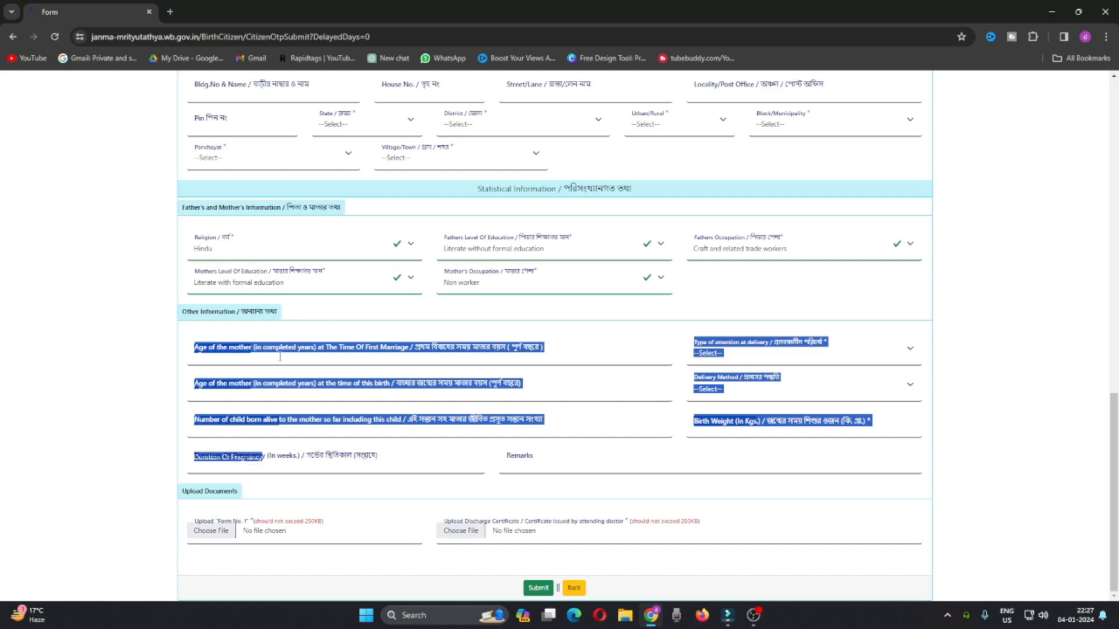
click(709, 298)
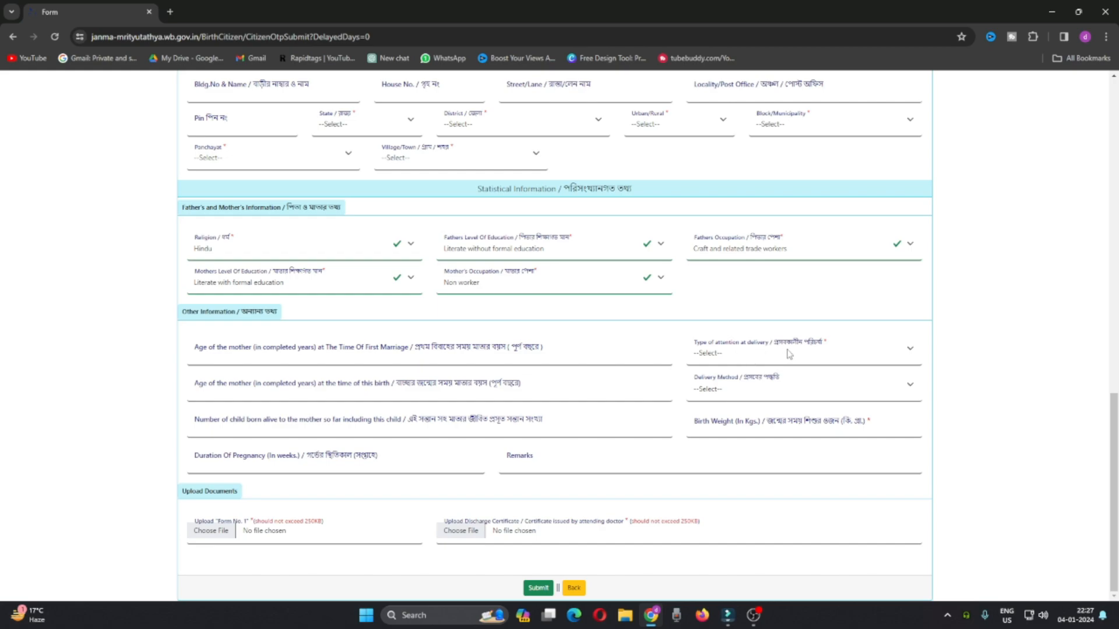
Set Type of attention at delivery to 'Institutional - Government' and Delivery Method to 'Normal'.
click(745, 361)
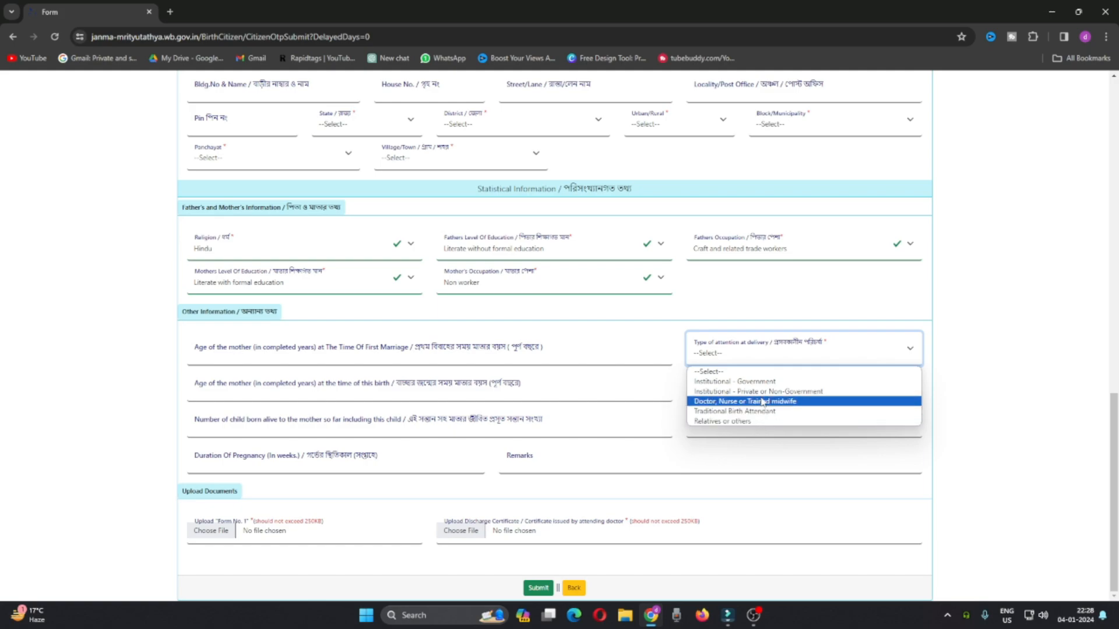
click(755, 382)
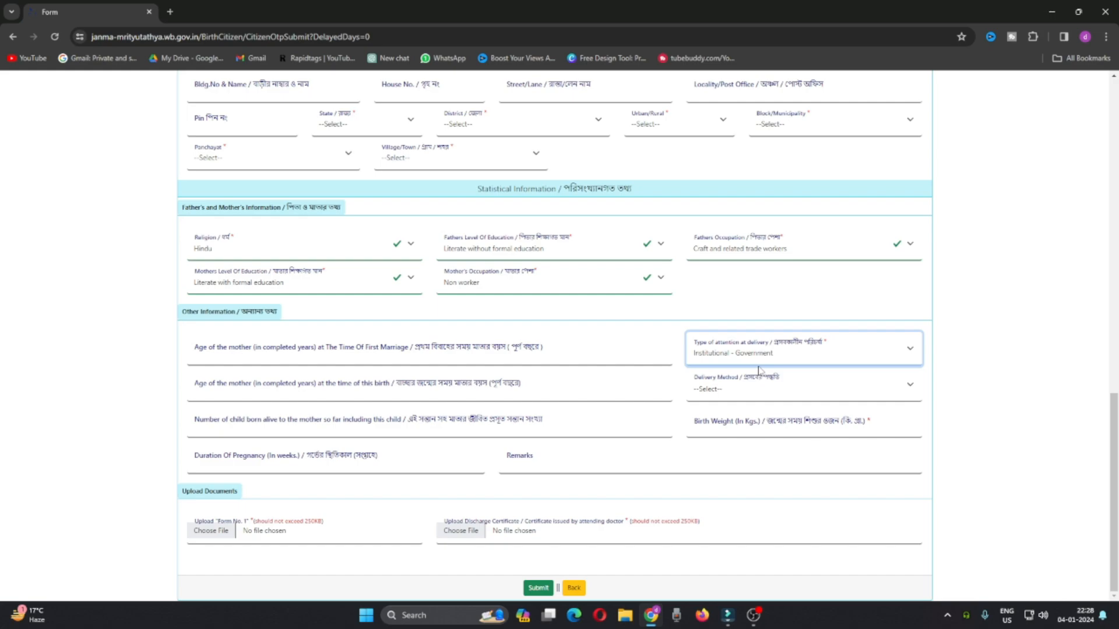
click(753, 396)
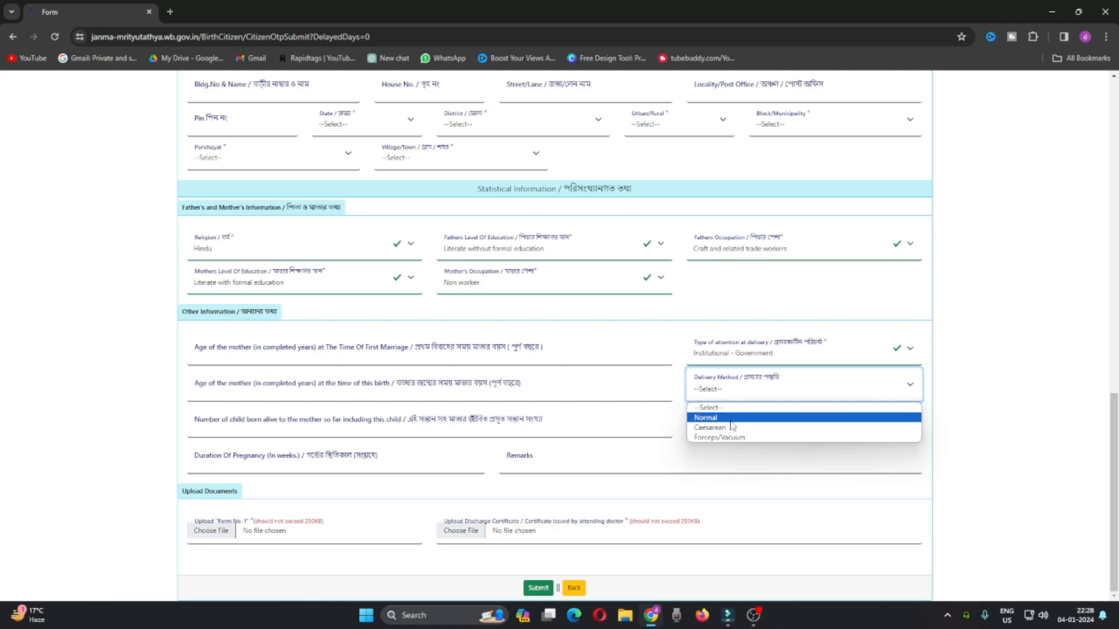
click(708, 418)
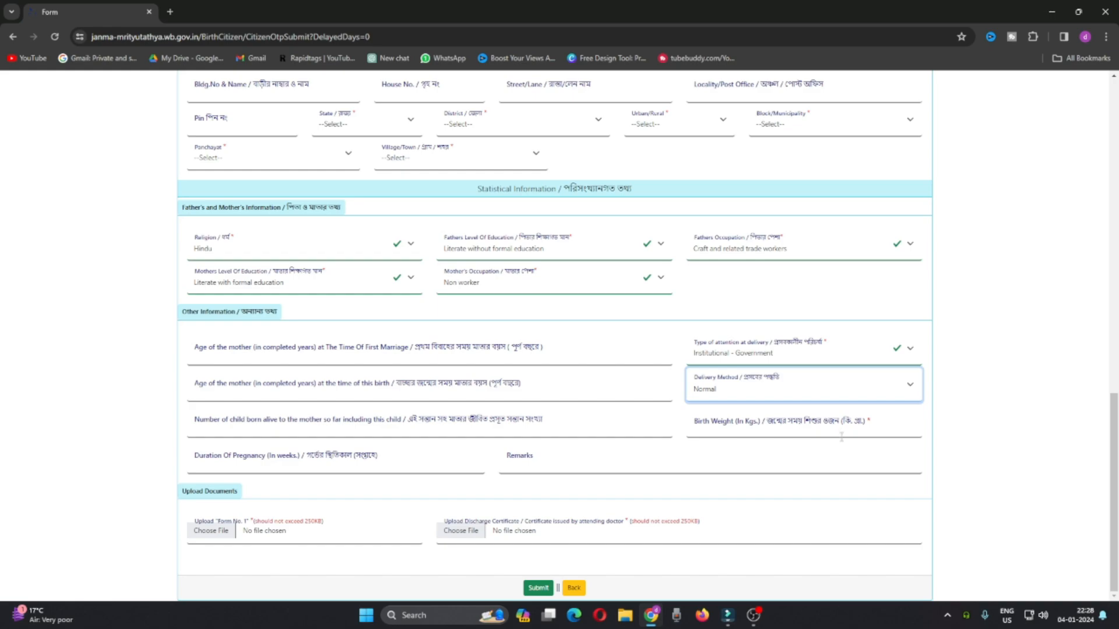
click(787, 432)
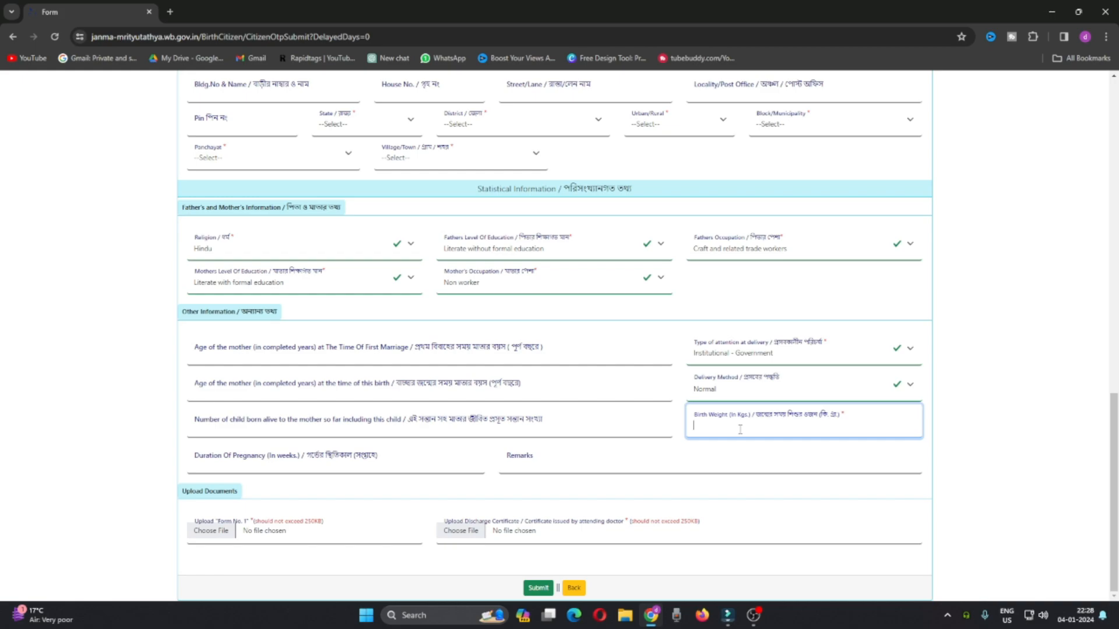
click(669, 463)
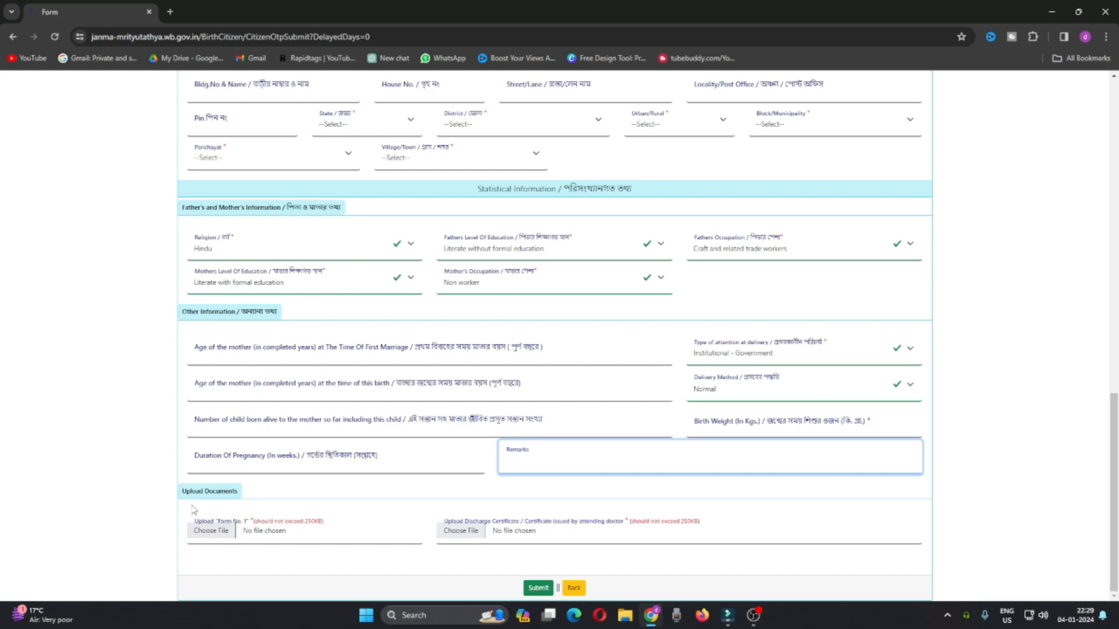
drag(194, 508, 319, 584)
click(391, 553)
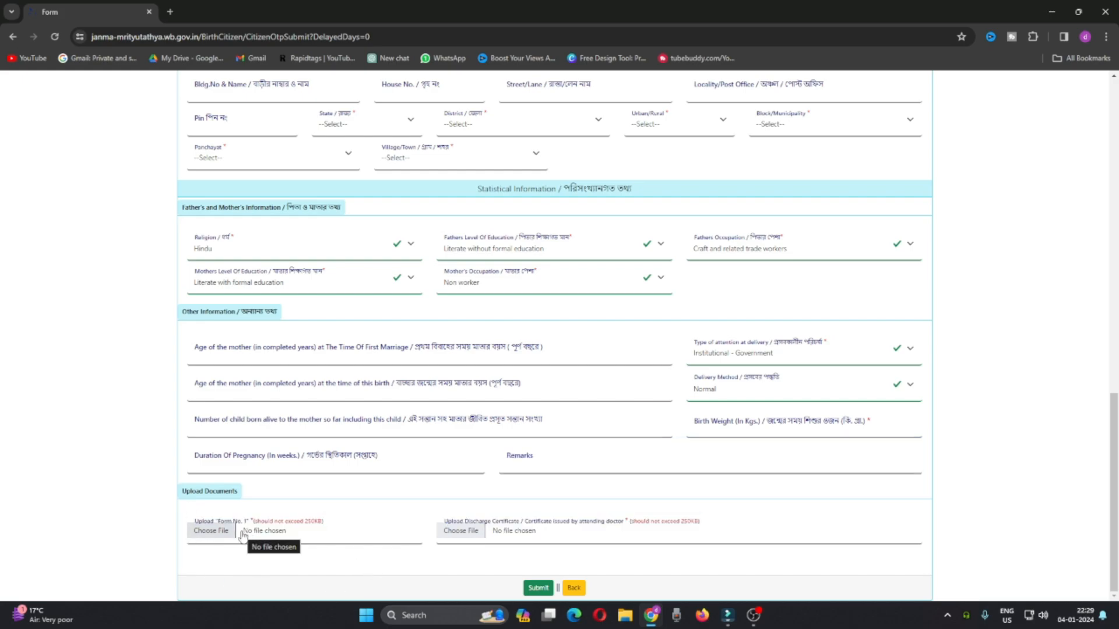